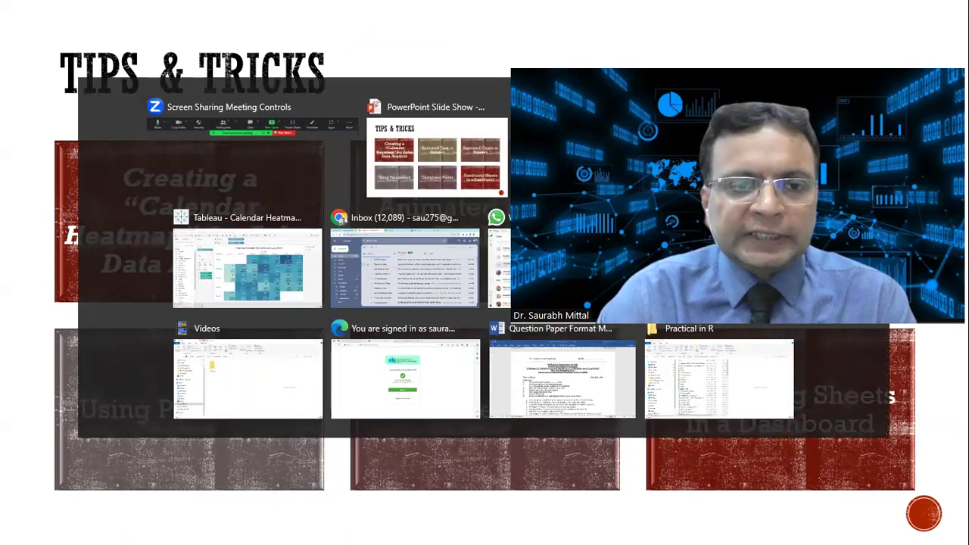
Step: Switch from the PowerPoint Tips & Tricks slide show to the Tableau calendar heatmap workbook
key("alt+Tab")
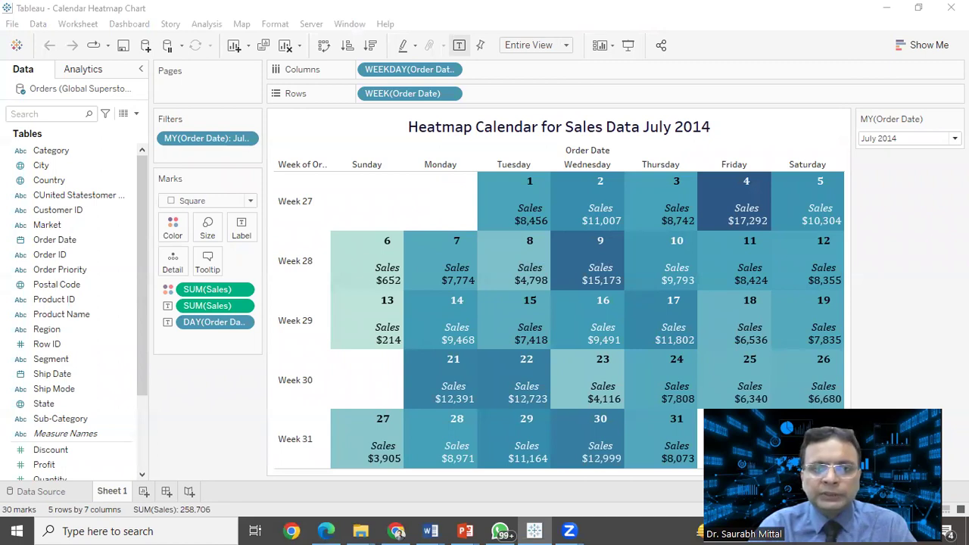
Step: Enter Presentation Mode and browse the month filter list, keeping July 2014
left_click(627, 45)
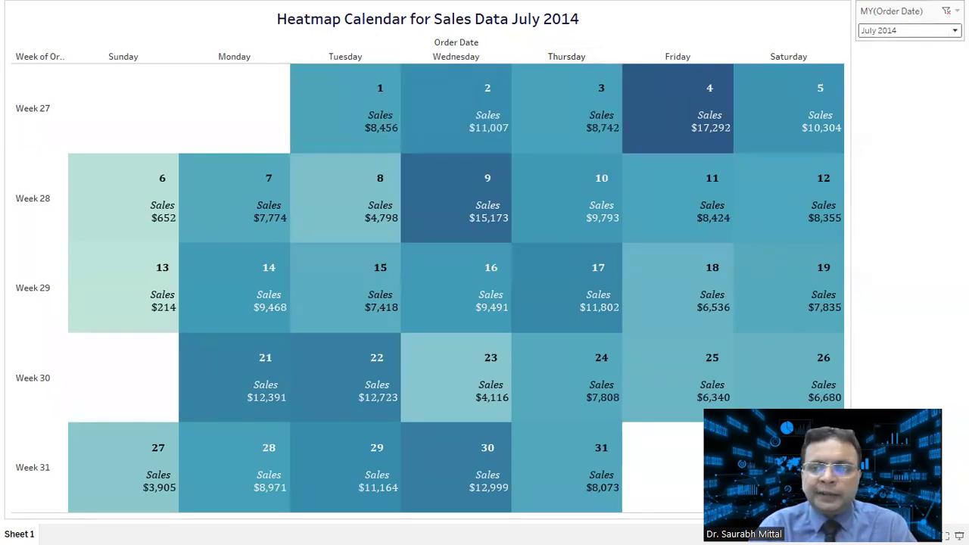
left_click(908, 31)
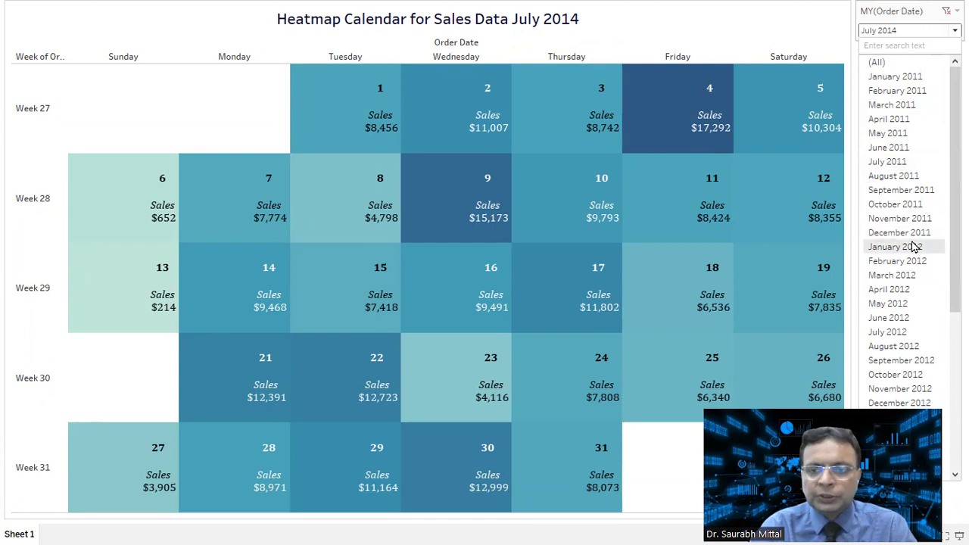
scroll(913, 246, "down", 6)
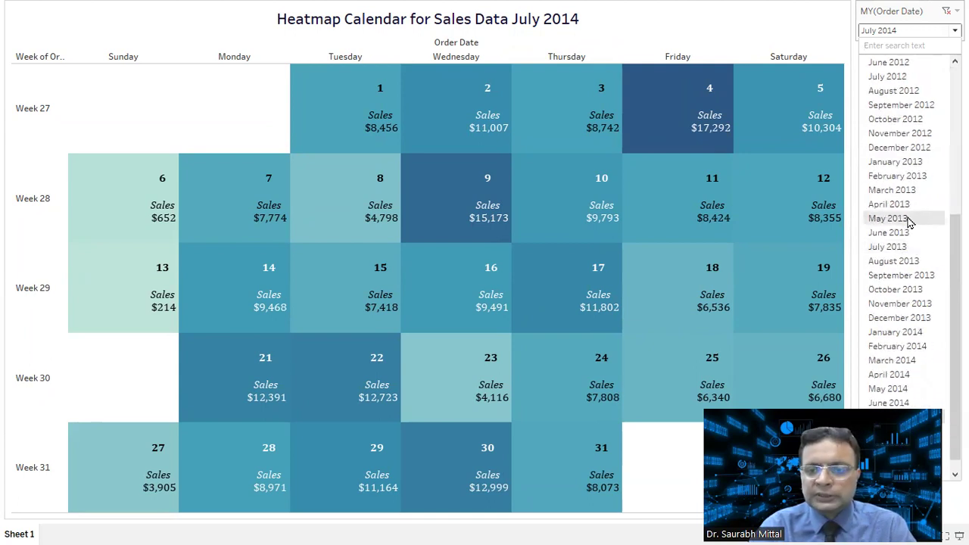
scroll(904, 211, "down", 1)
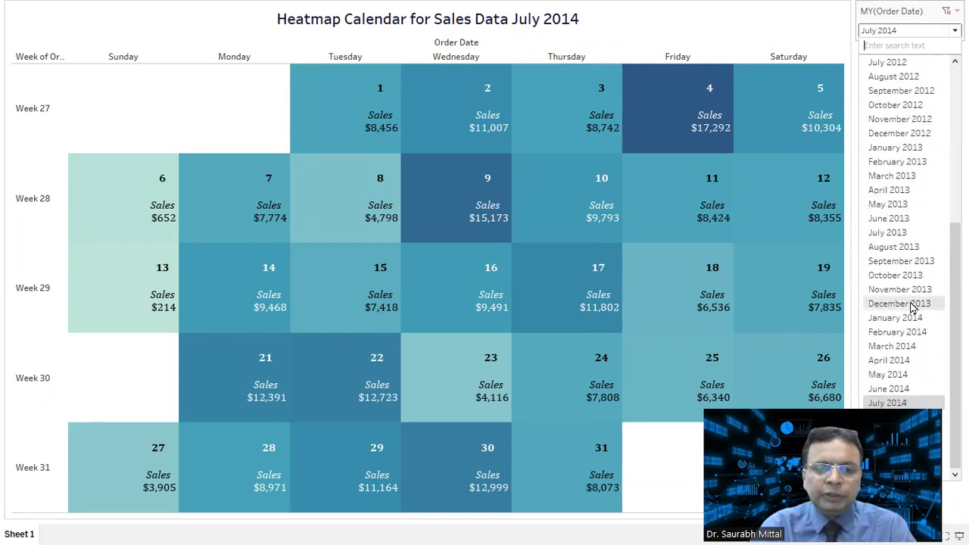
left_click(862, 402)
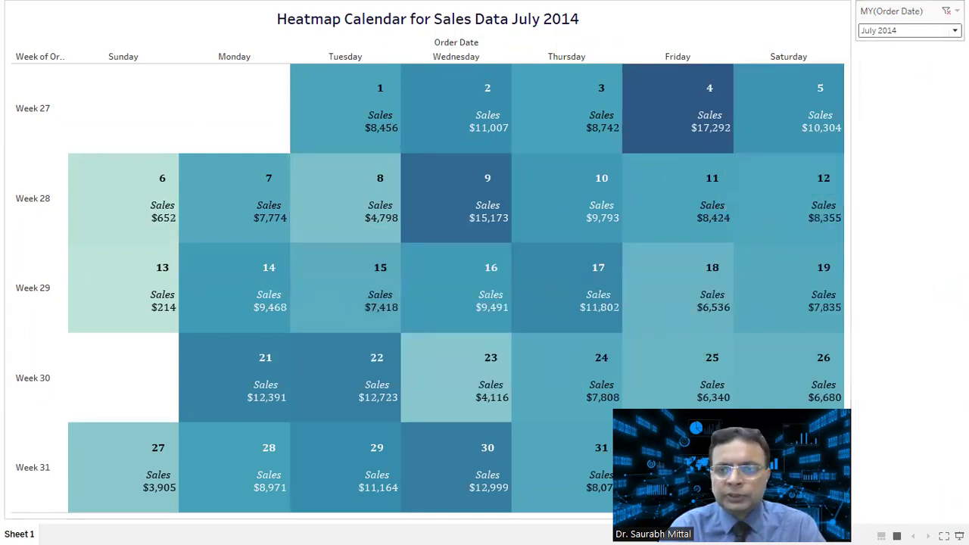
Step: Filter the calendar to March 2013, then October 2012, and exit Presentation Mode
left_click(908, 30)
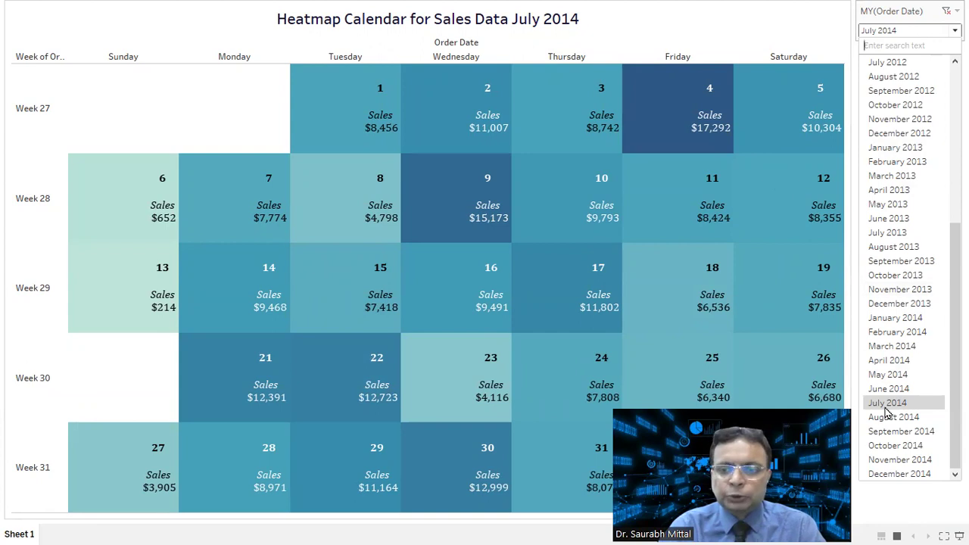
left_click(887, 176)
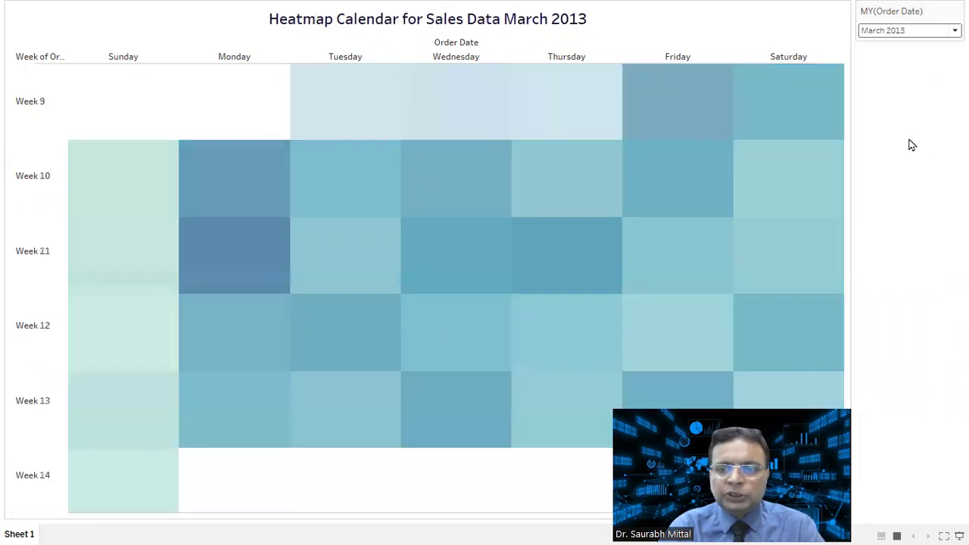
left_click(908, 30)
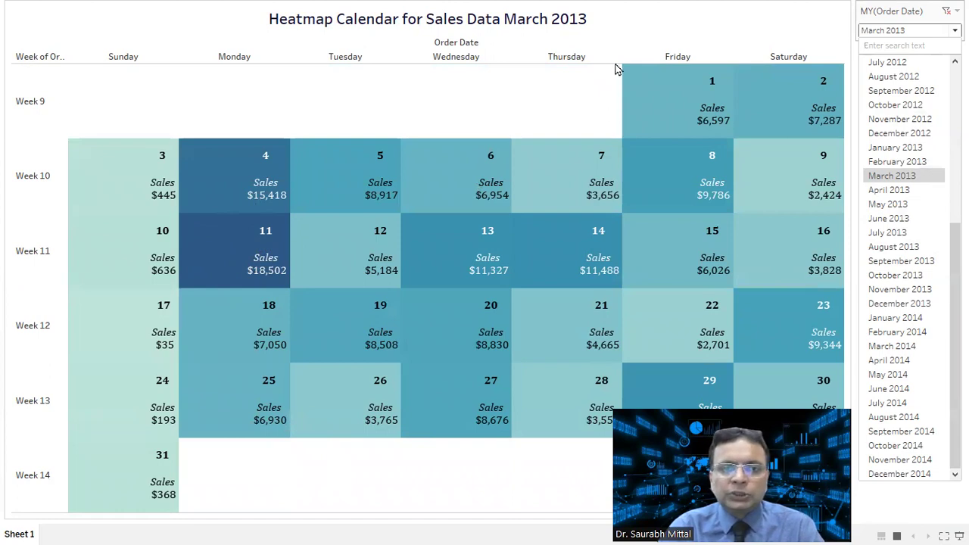
left_click(908, 30)
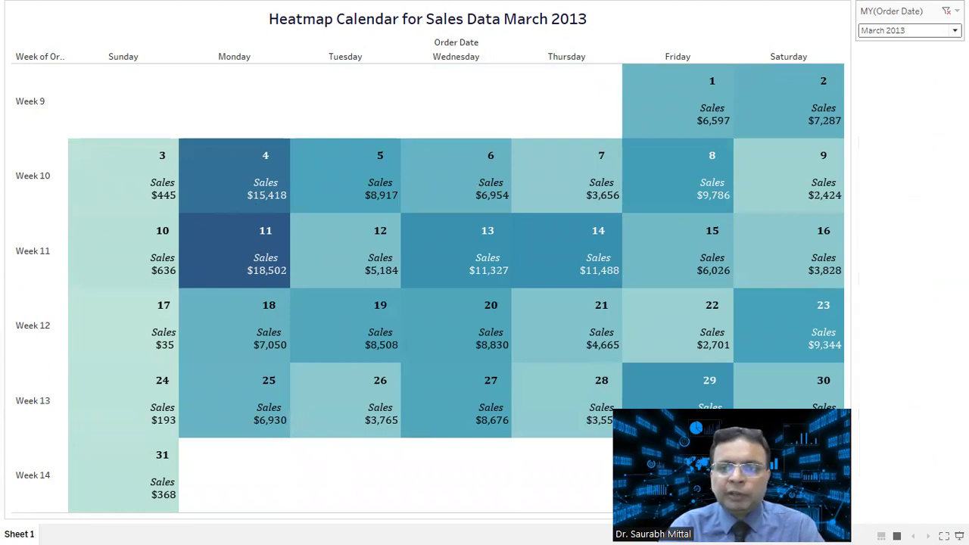
left_click(908, 30)
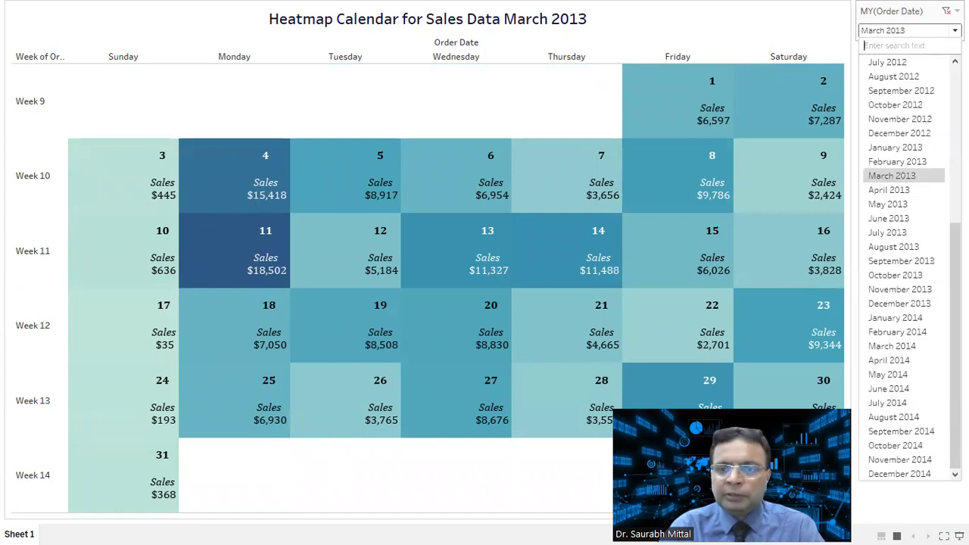
left_click(908, 106)
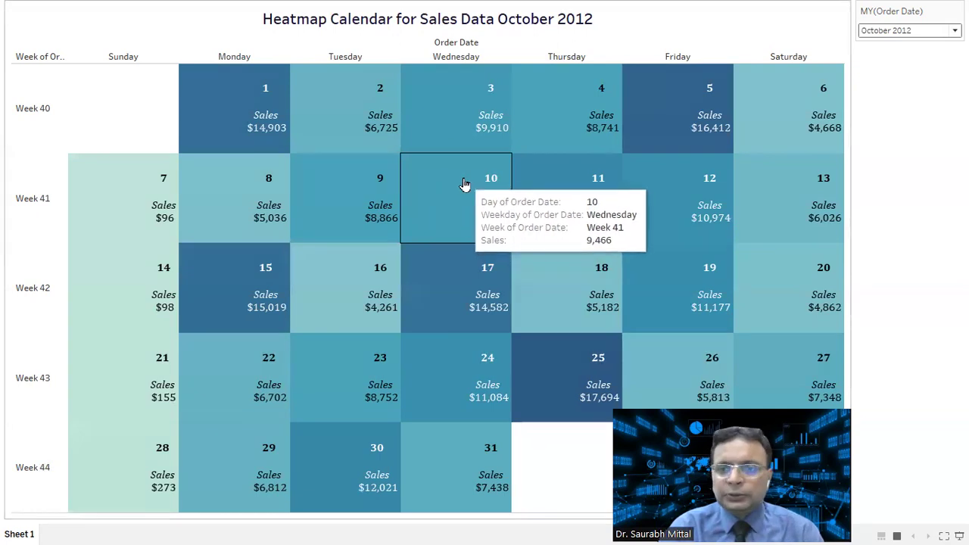
key("Escape")
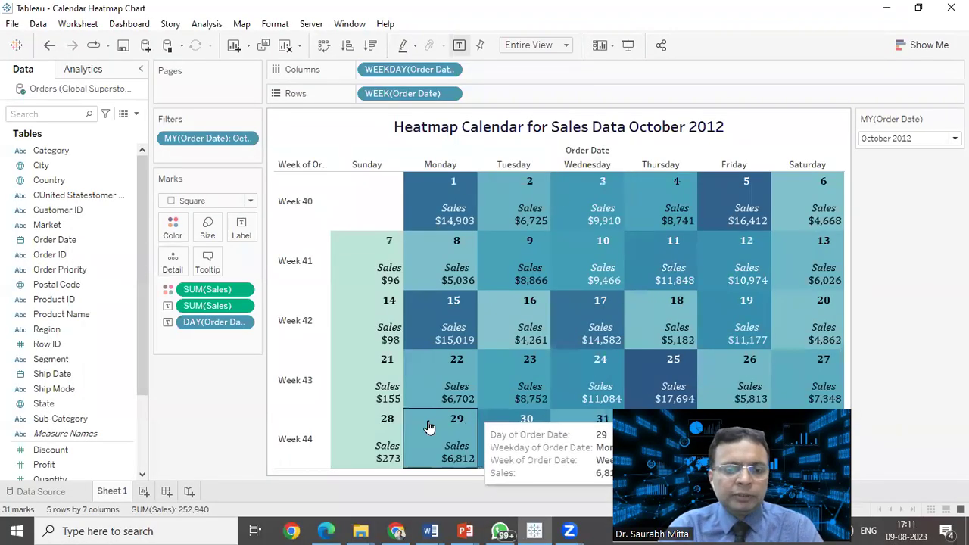
Step: Show the Data Source page for Orders (Global Superstore)
left_click(44, 496)
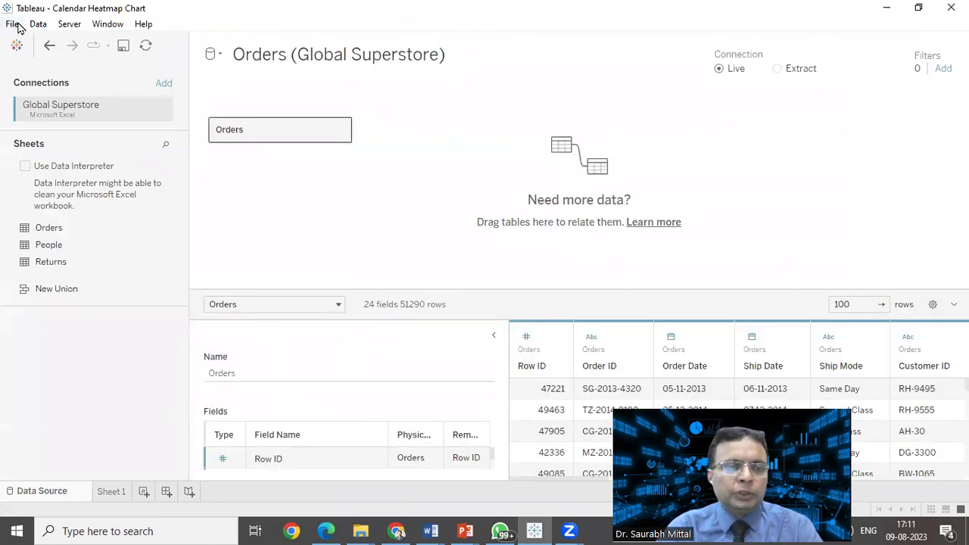
left_click(38, 24)
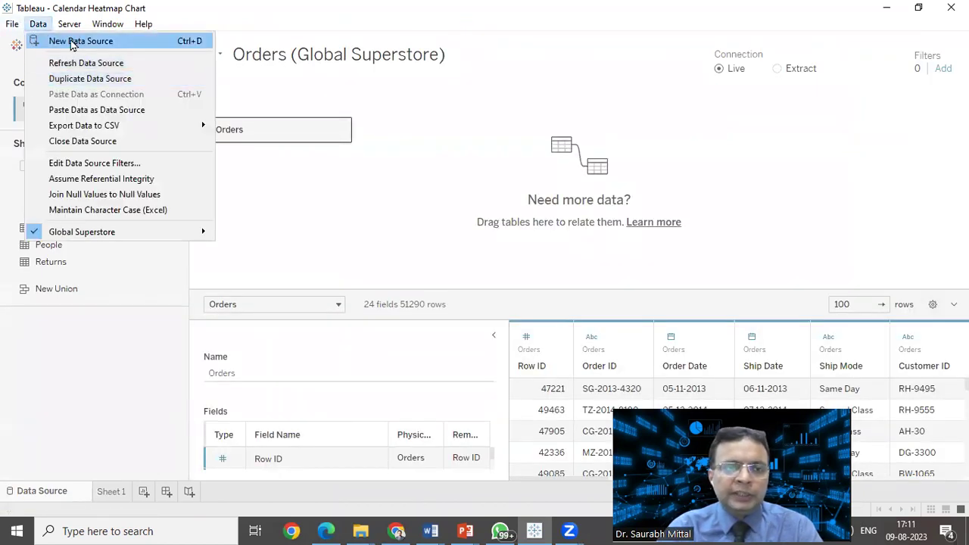
left_click(91, 340)
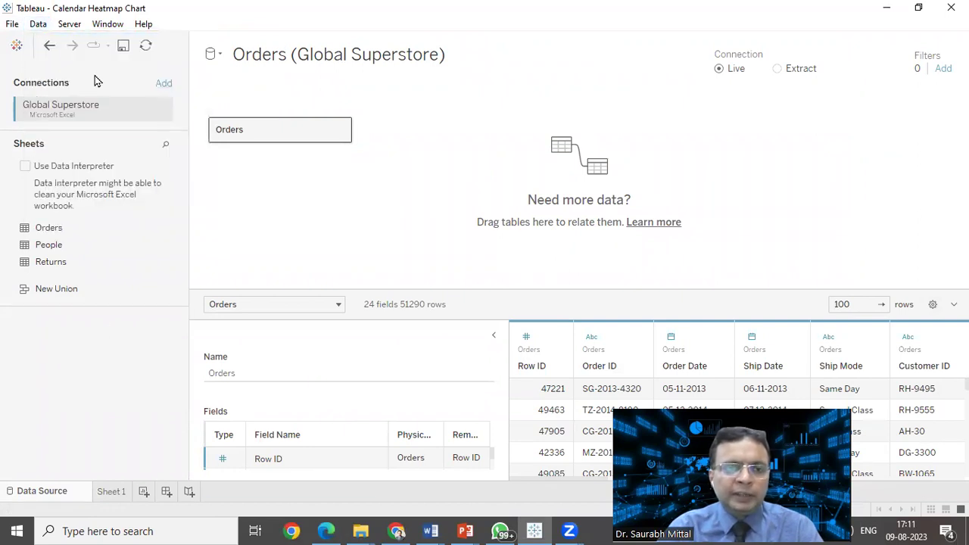
Step: Start a new Microsoft Excel data source connection, then cancel the Open dialog
key("ctrl+d")
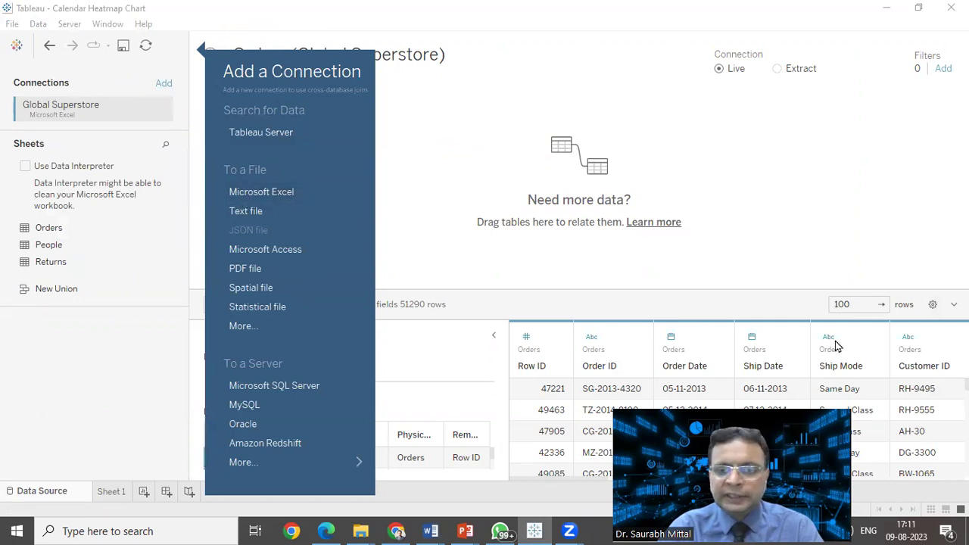
left_click(266, 193)
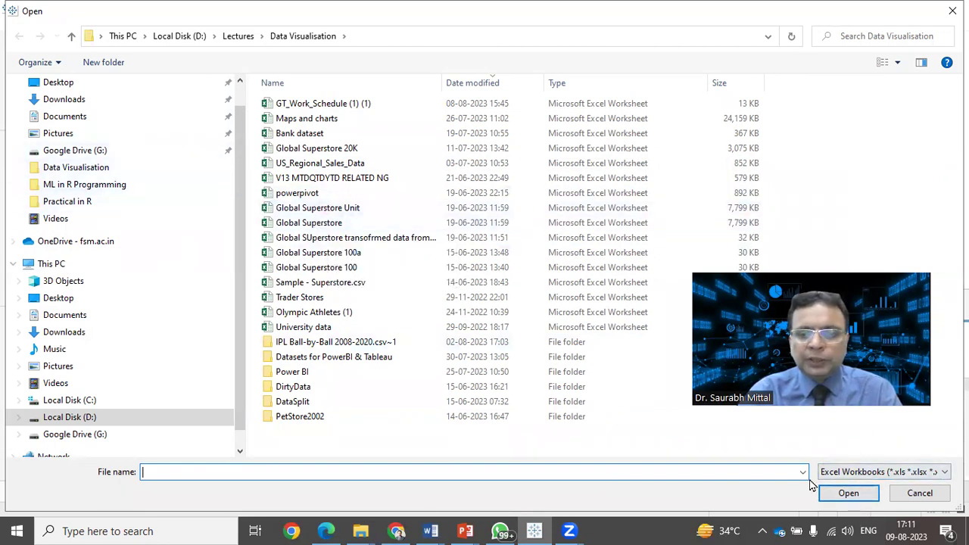
left_click(920, 492)
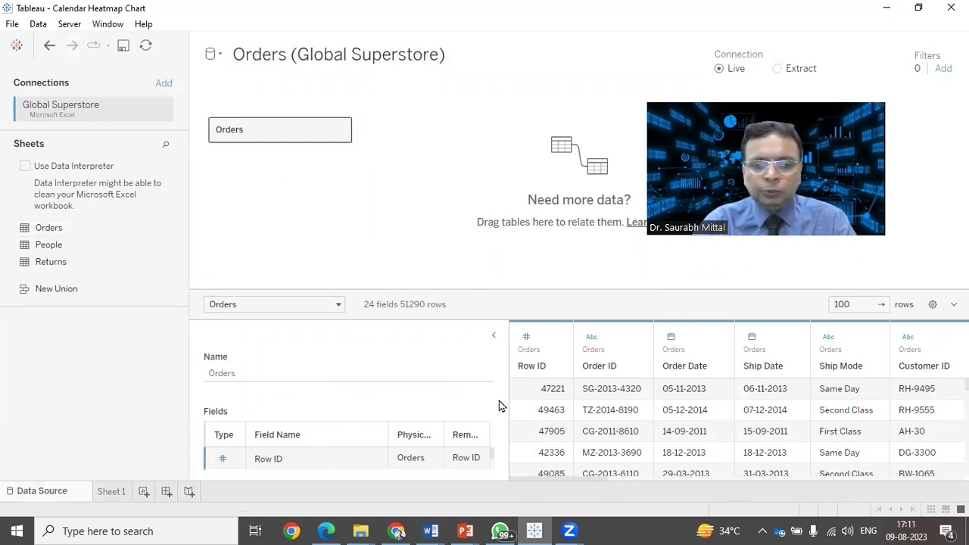
mouse_move(113, 494)
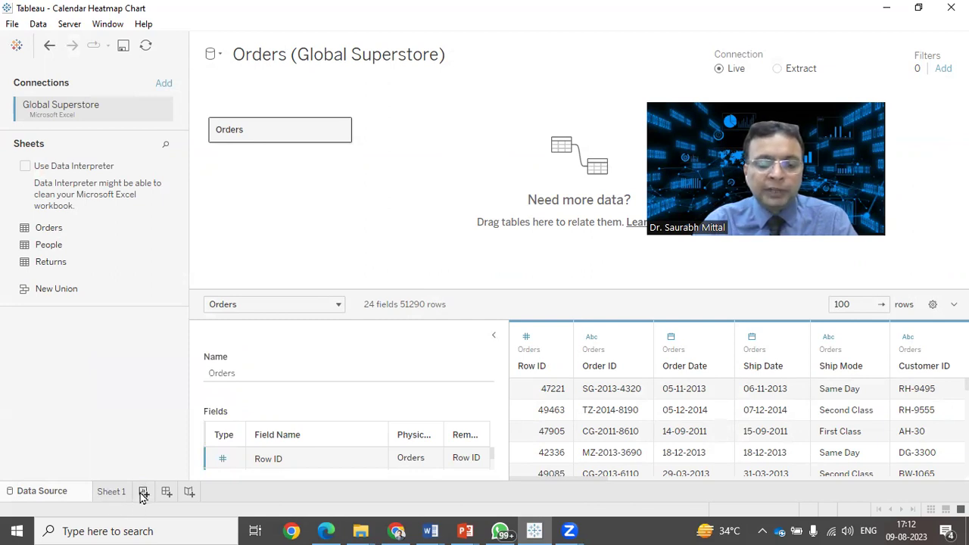
Step: Create Sheet 2 and place Order Date on Rows
left_click(143, 492)
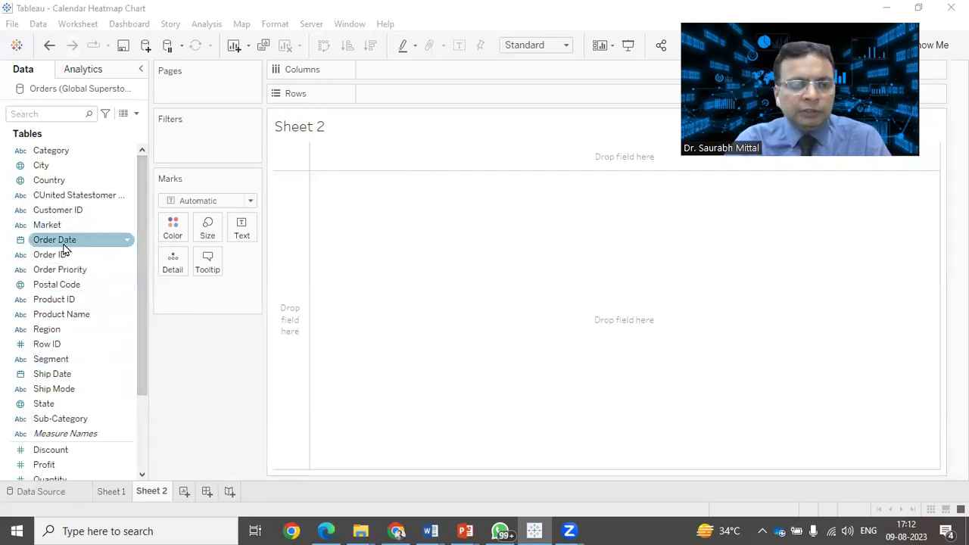
left_click_drag(56, 248, 402, 94)
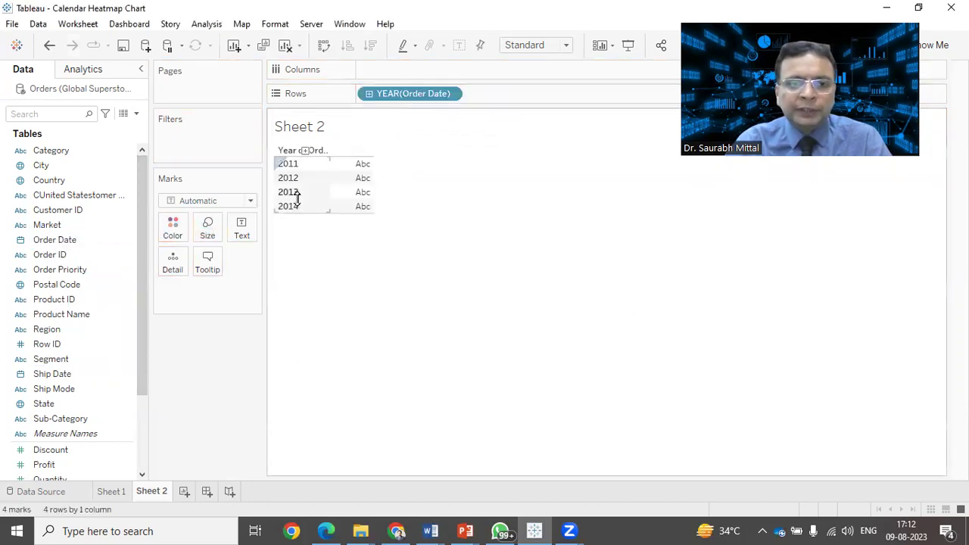
left_click(110, 491)
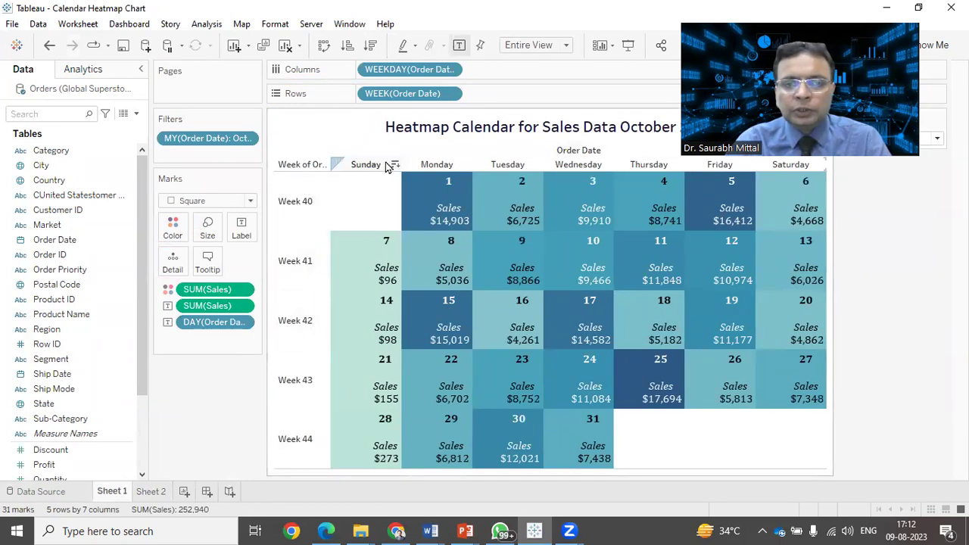
left_click(155, 492)
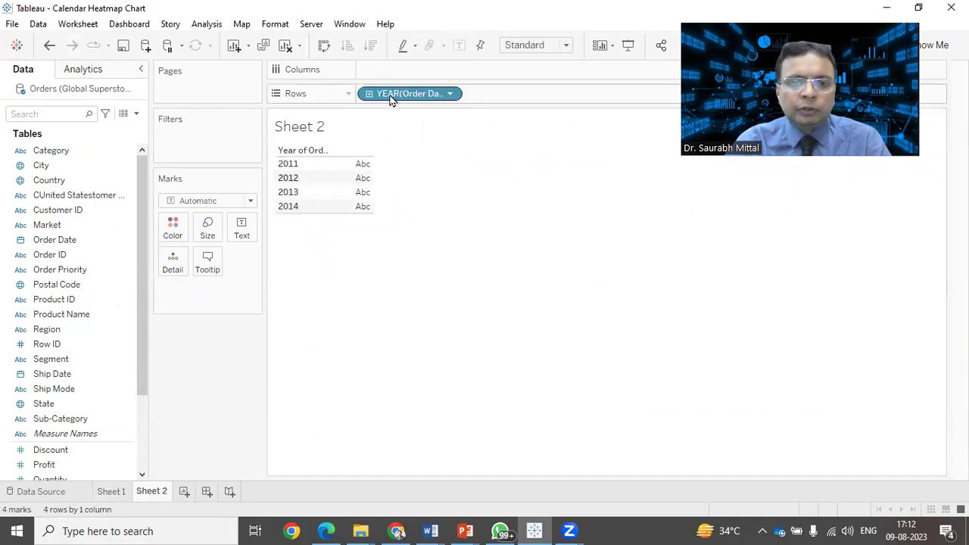
Step: Change the Rows Order Date pill to Week Number, listing Week 1 to Week 53
left_click(451, 94)
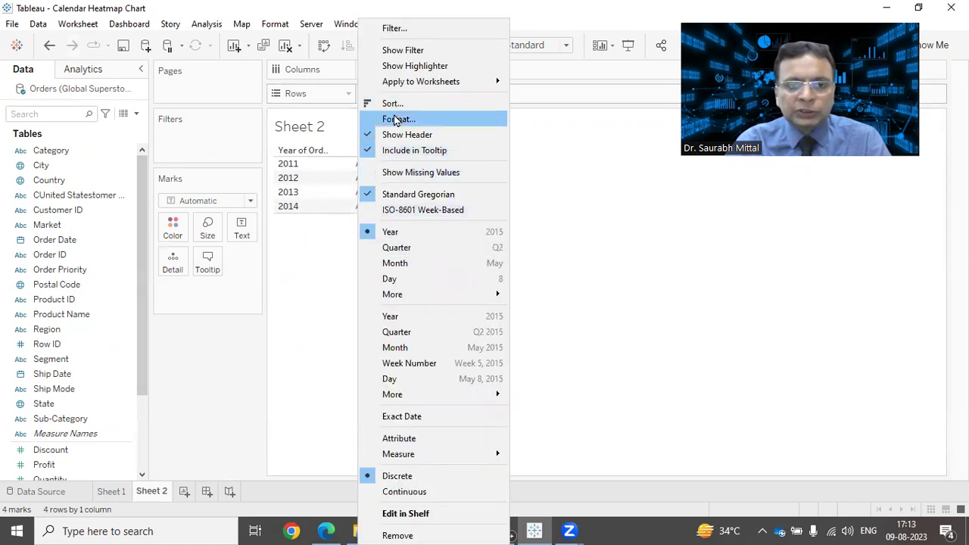
left_click(538, 140)
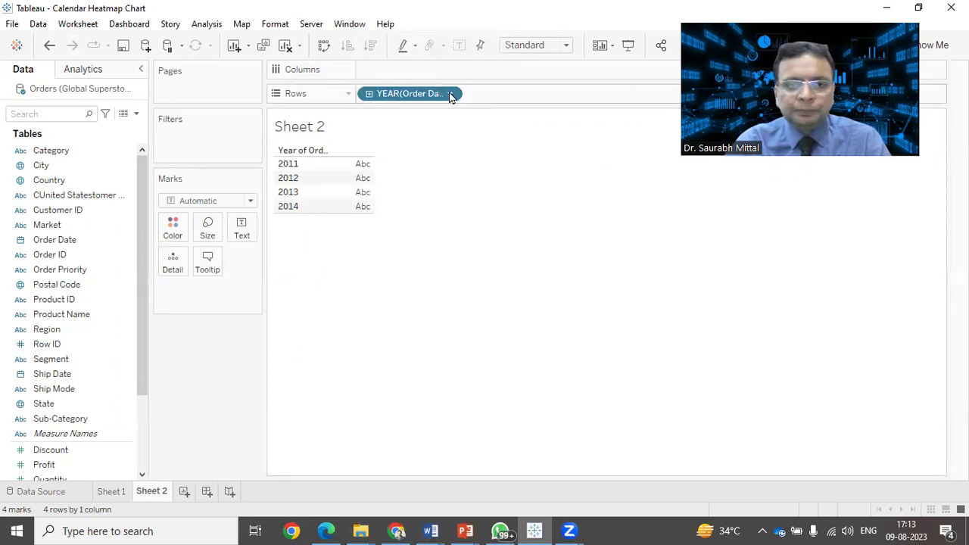
left_click(449, 94)
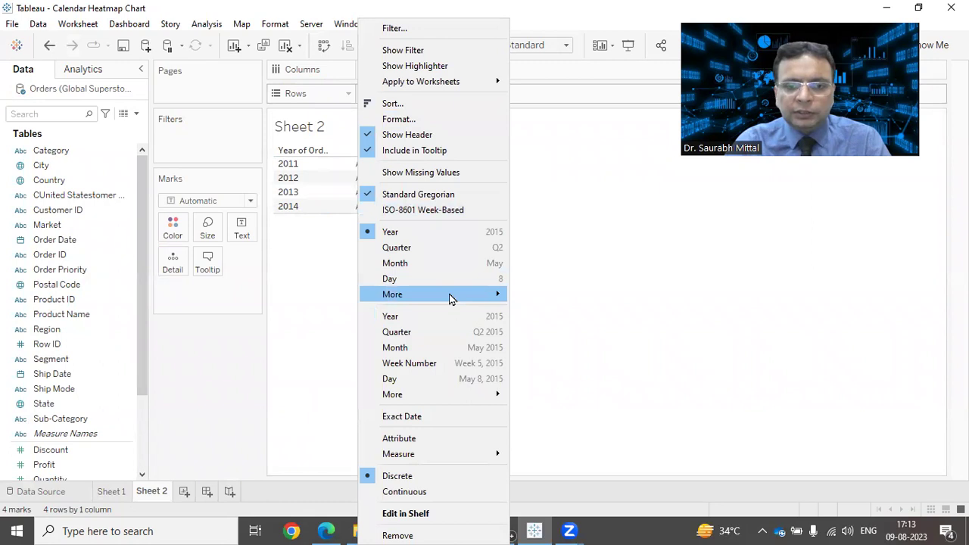
mouse_move(450, 297)
left_click(551, 300)
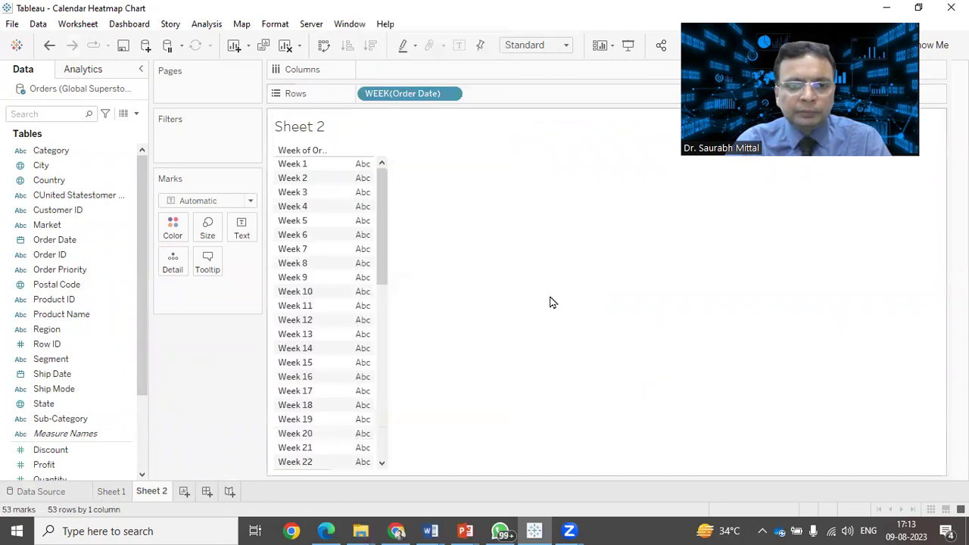
Step: Add Order Date to Columns as Weekday, giving Sunday–Saturday columns
scroll(299, 304, "down", 10)
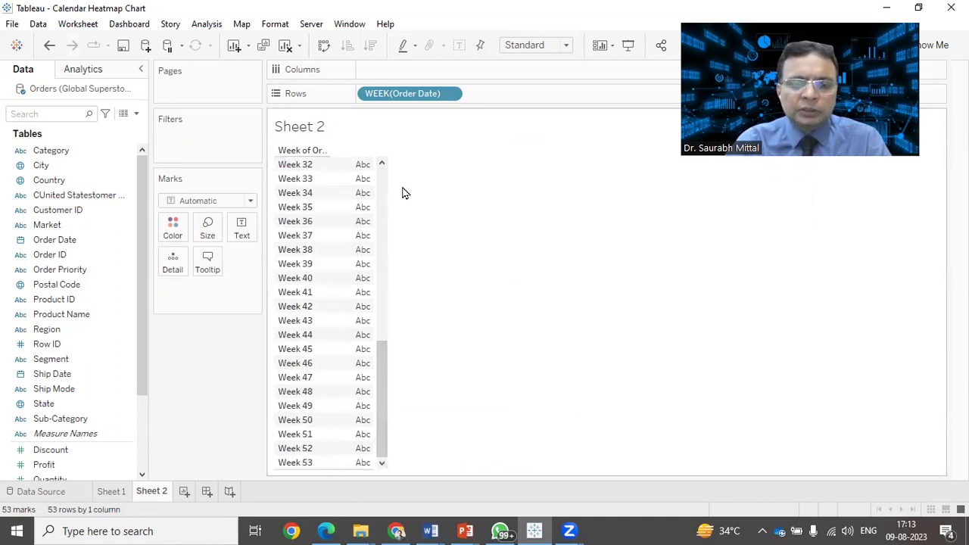
scroll(379, 209, "up", 5)
scroll(322, 230, "up", 5)
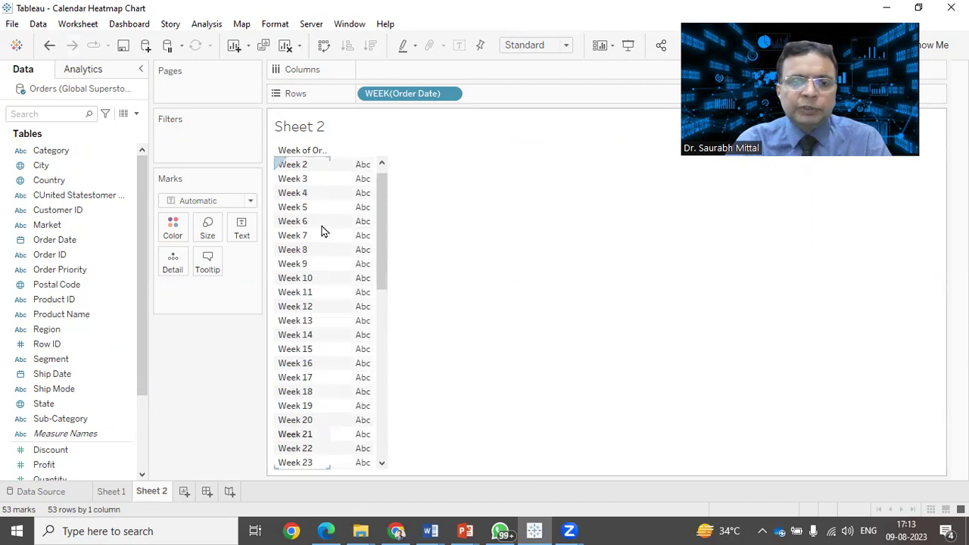
scroll(321, 230, "up", 1)
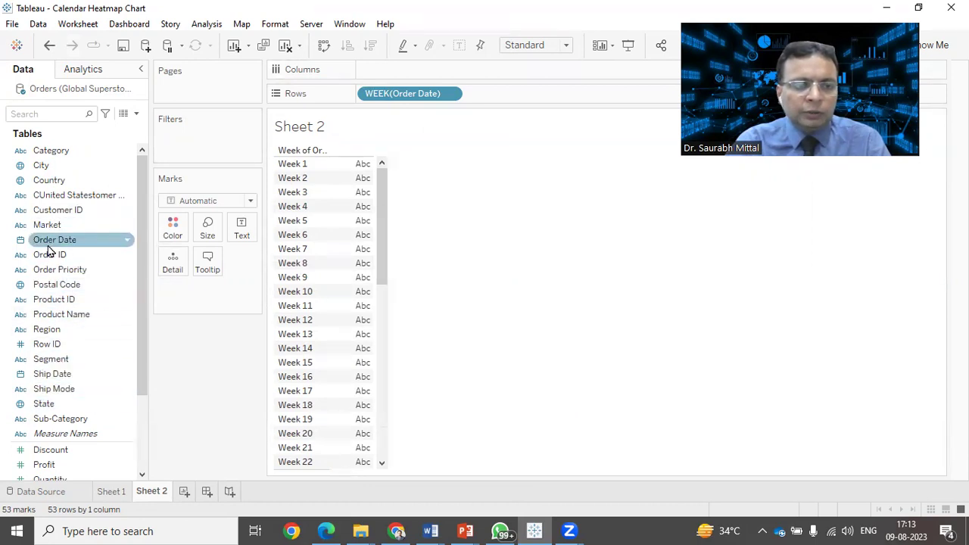
left_click_drag(47, 245, 408, 69)
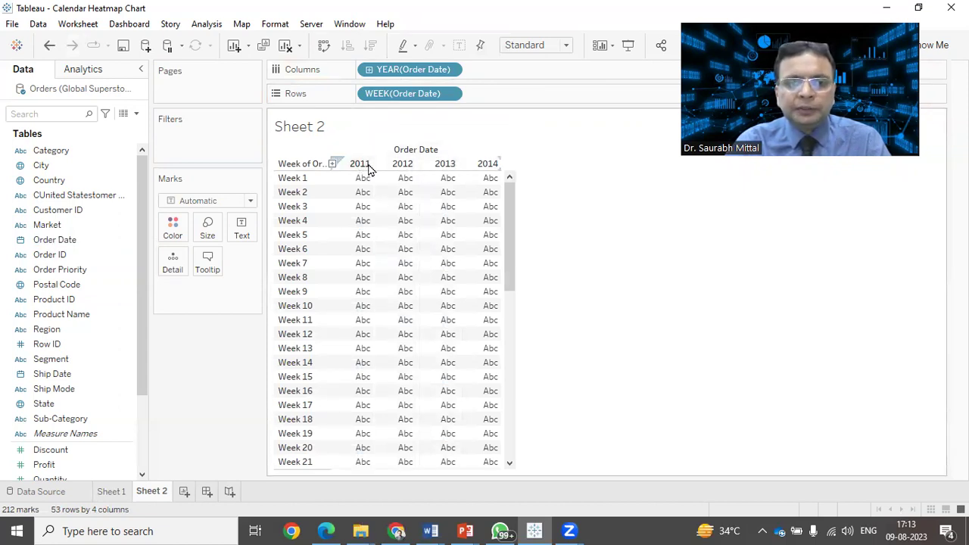
left_click(451, 70)
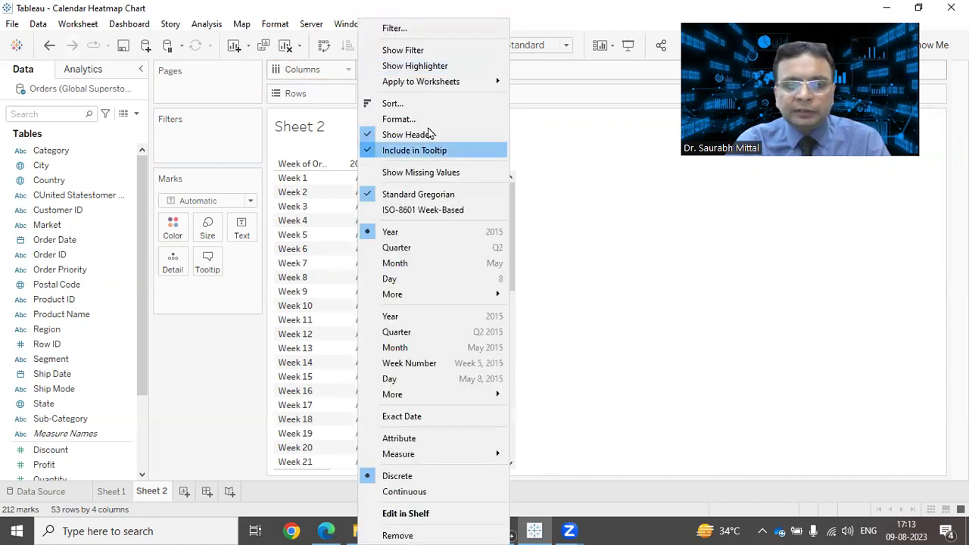
mouse_move(472, 296)
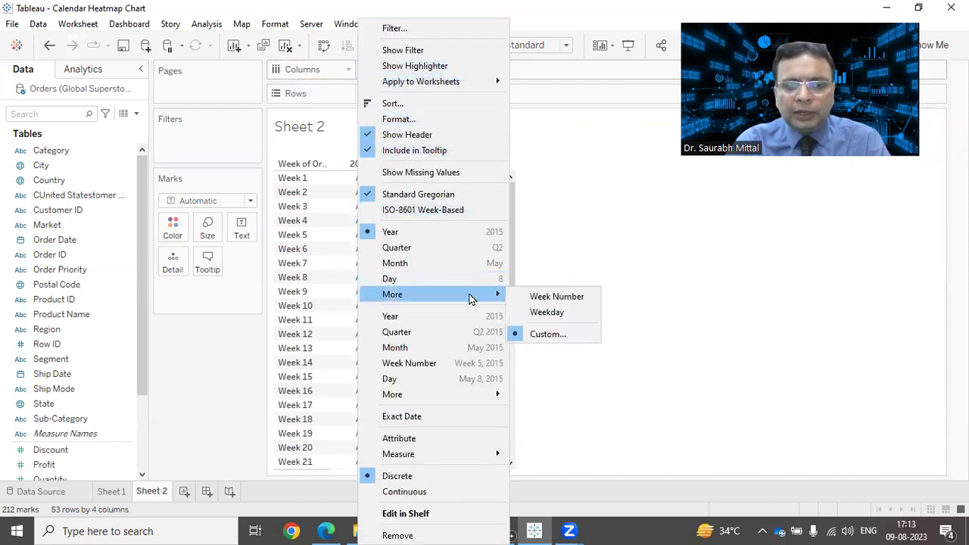
left_click(546, 312)
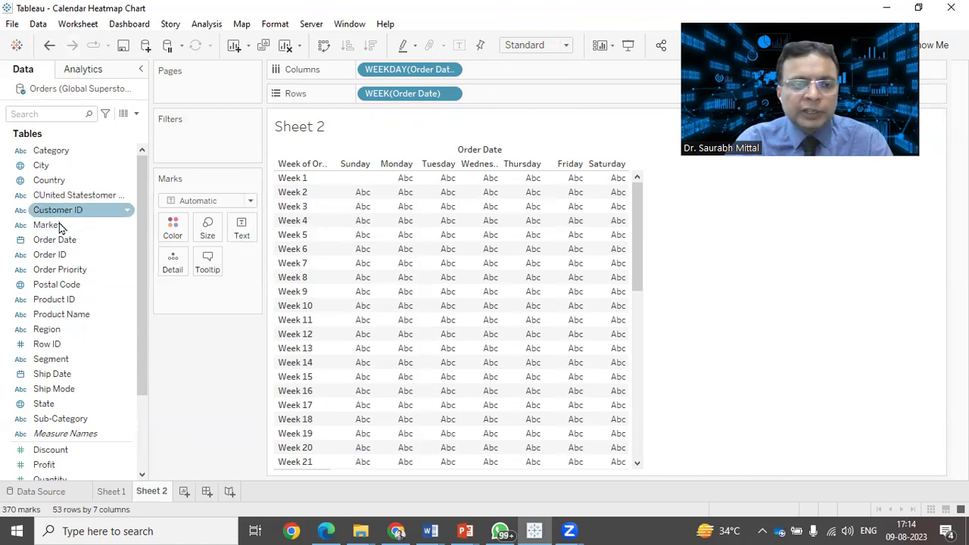
Step: Add Order Date to the Text card as Day, showing day numbers in each cell
left_click_drag(56, 239, 242, 235)
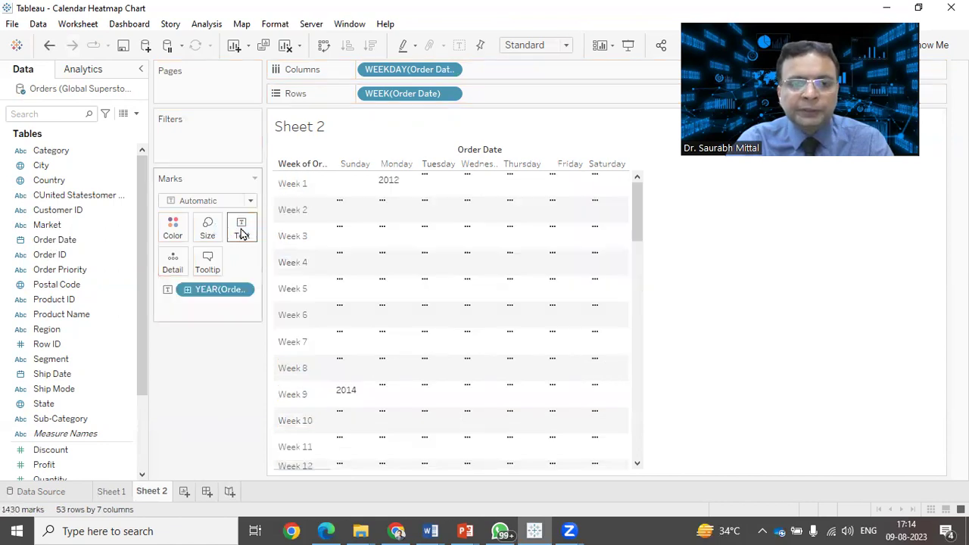
left_click(243, 292)
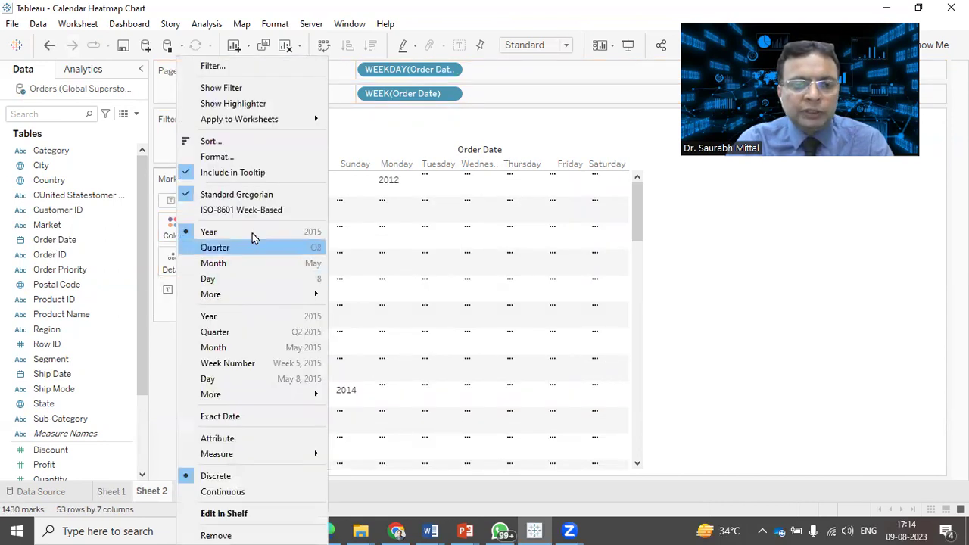
left_click(280, 281)
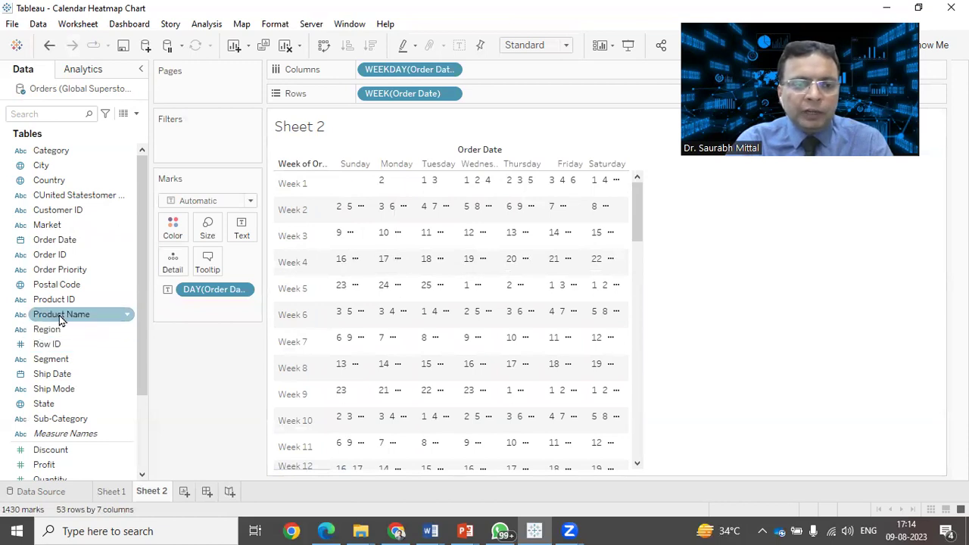
Step: Add SUM(Sales) to the Text card beneath each day number
scroll(102, 356, "down", 2)
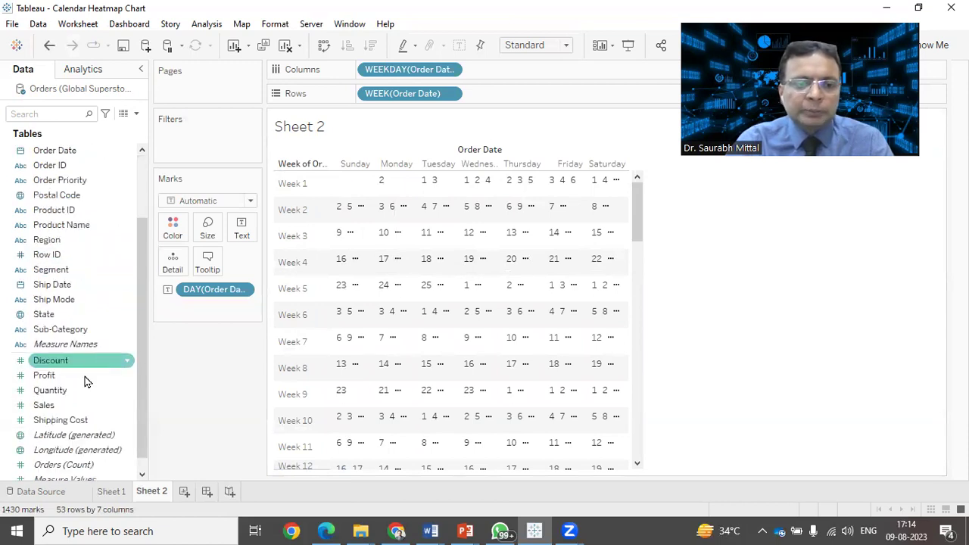
left_click_drag(43, 412, 239, 234)
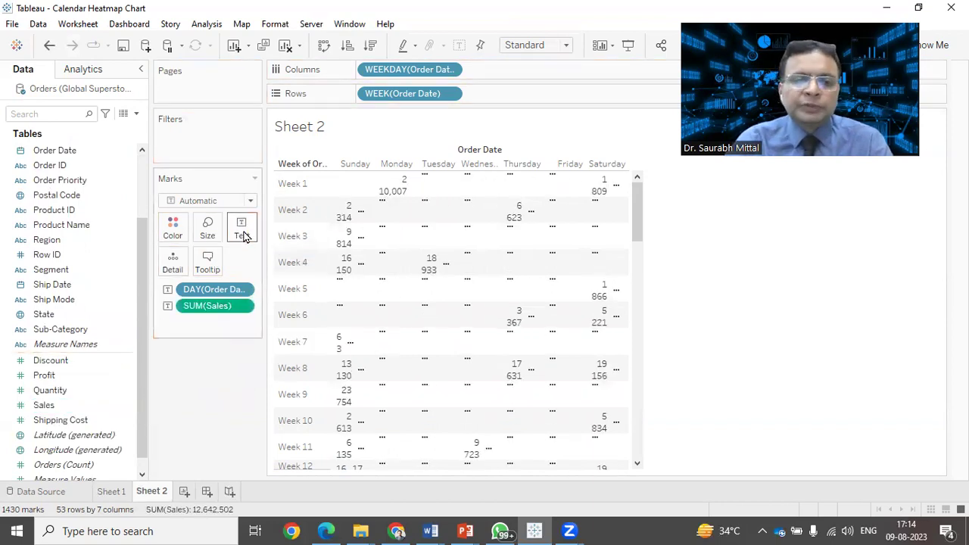
scroll(437, 302, "down", 3)
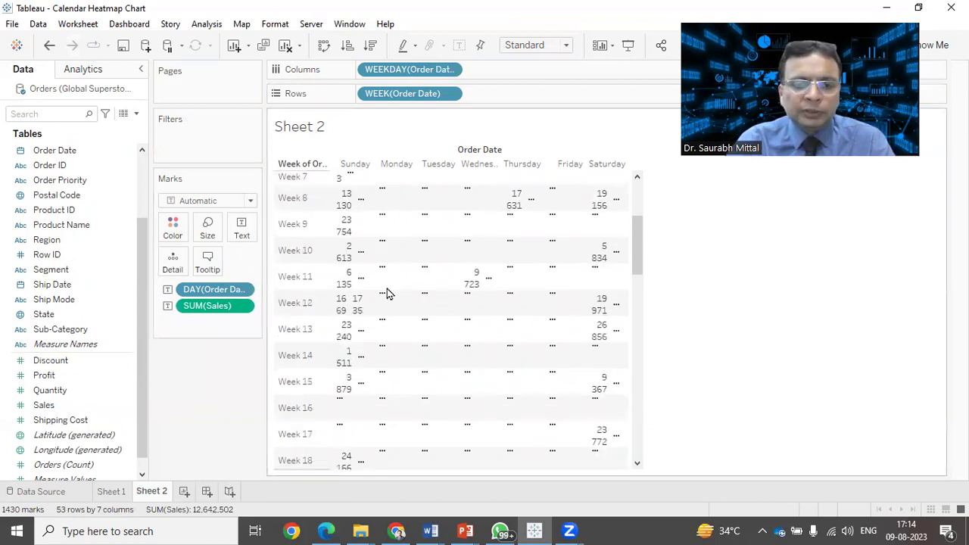
scroll(386, 293, "up", 3)
mouse_move(399, 184)
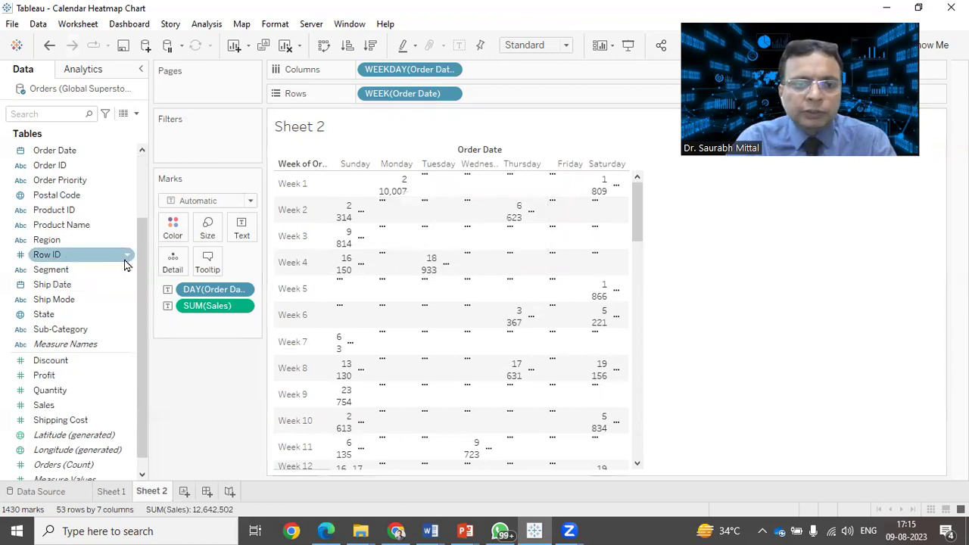
Step: Drag Order Date onto the Filters shelf to begin a date filter
left_click_drag(117, 284, 141, 262)
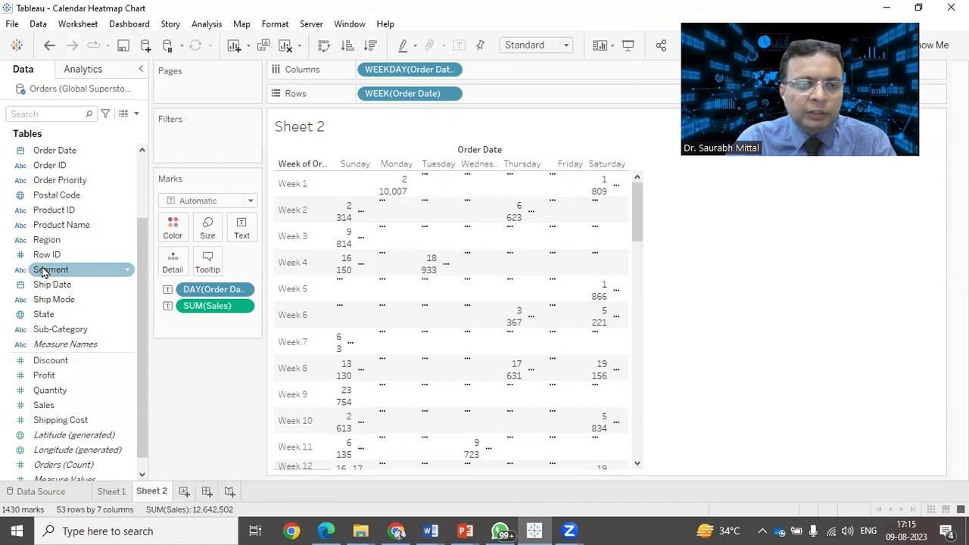
scroll(64, 265, "up", 3)
left_click_drag(55, 241, 191, 143)
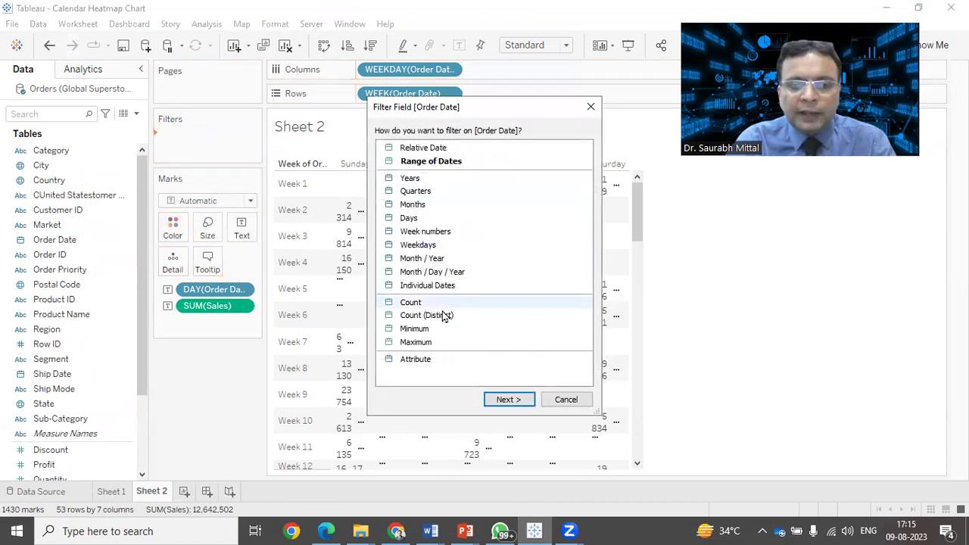
Step: Filter Order Date by Month / Year with all 48 months selected
left_click(441, 263)
left_click(512, 401)
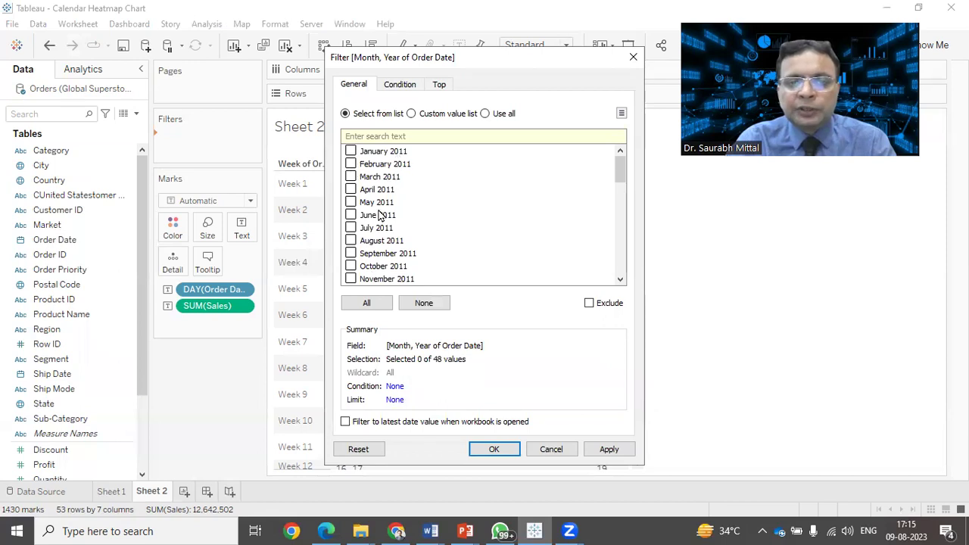
scroll(412, 240, "down", 7)
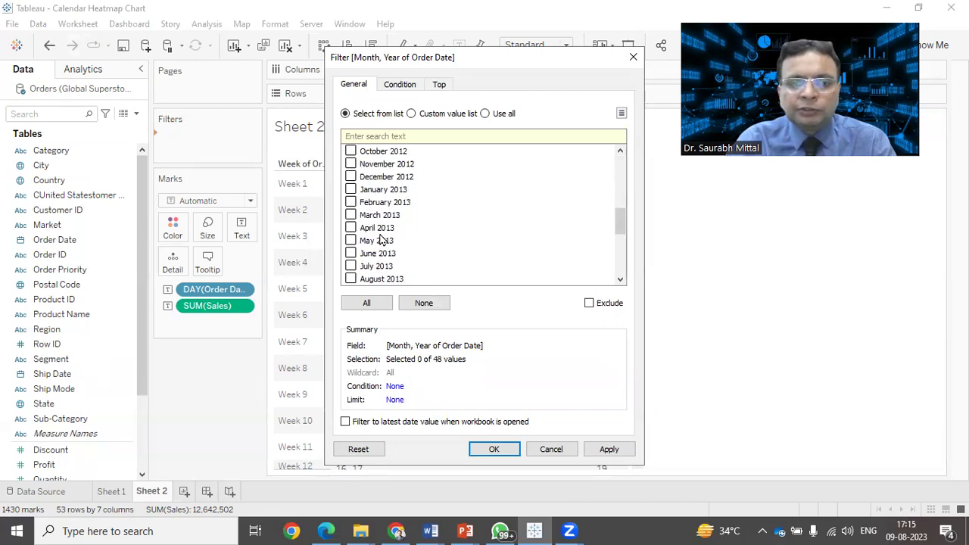
scroll(391, 265, "down", 5)
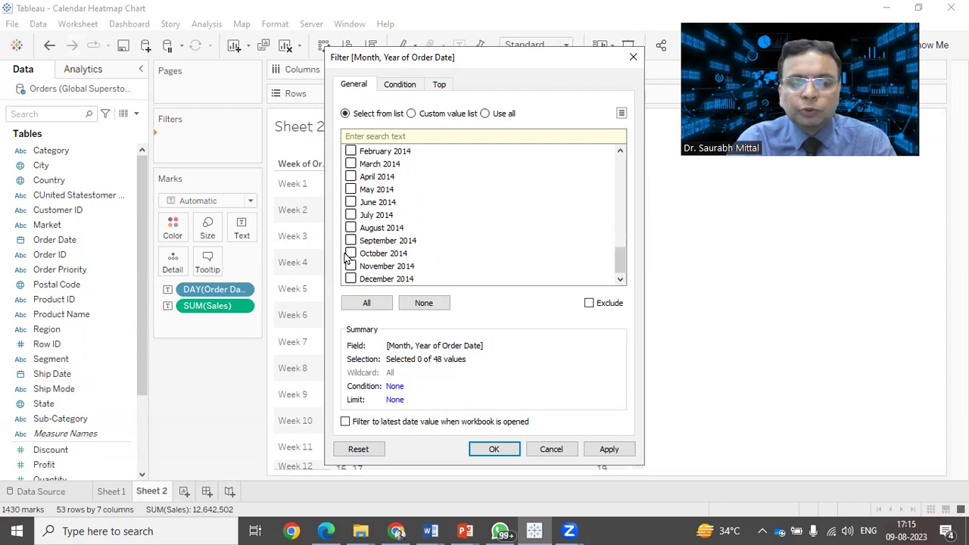
scroll(346, 257, "up", 6)
left_click(358, 306)
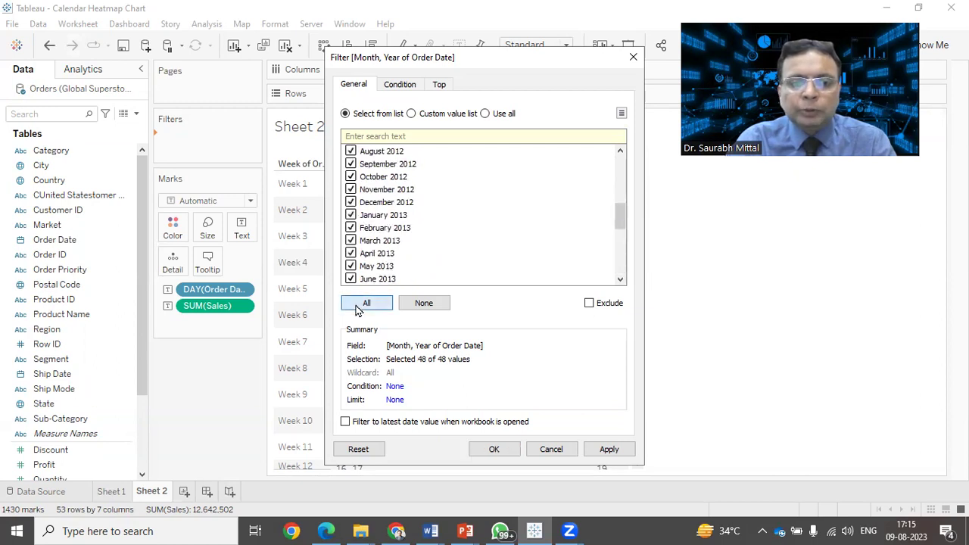
left_click(626, 456)
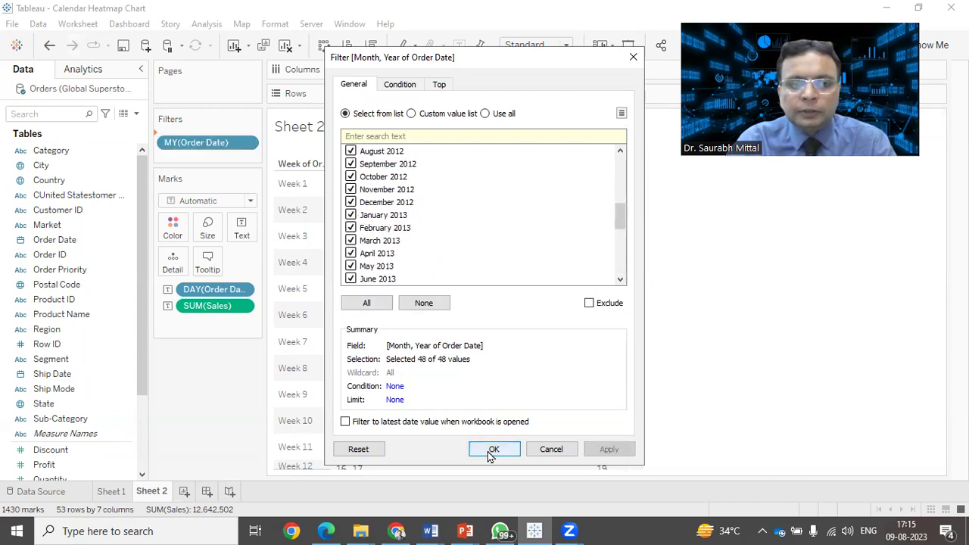
left_click(492, 450)
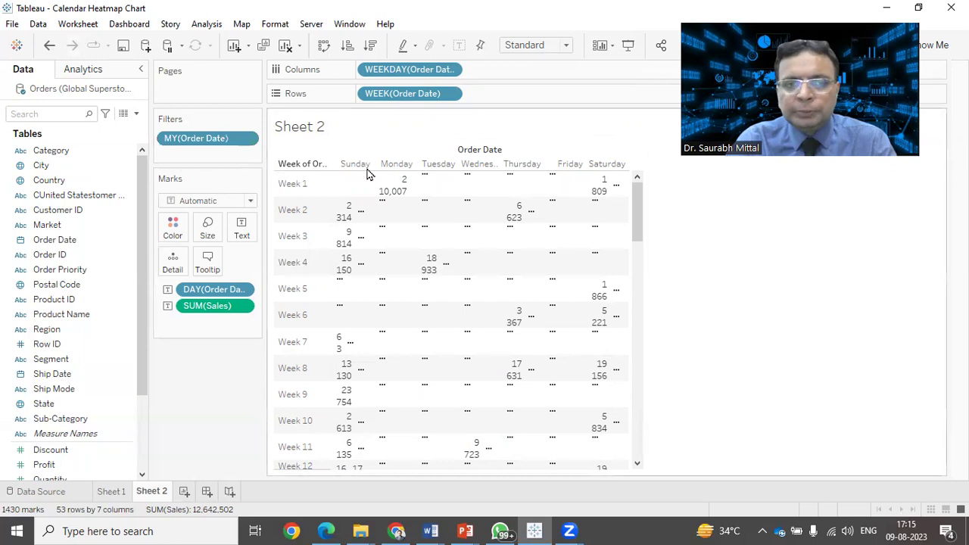
Step: Show the MY(Order Date) filter card and narrow it to March 2012 only
left_click(247, 140)
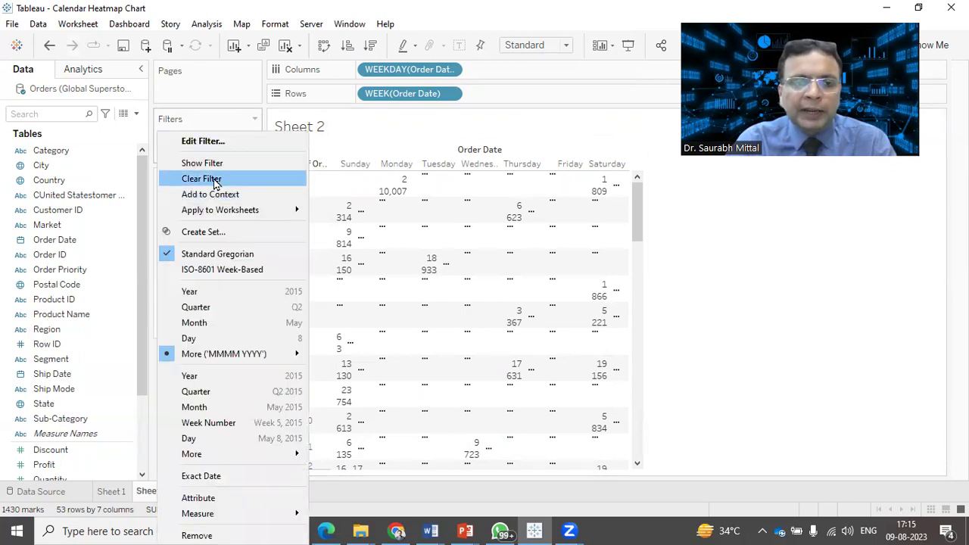
left_click(212, 165)
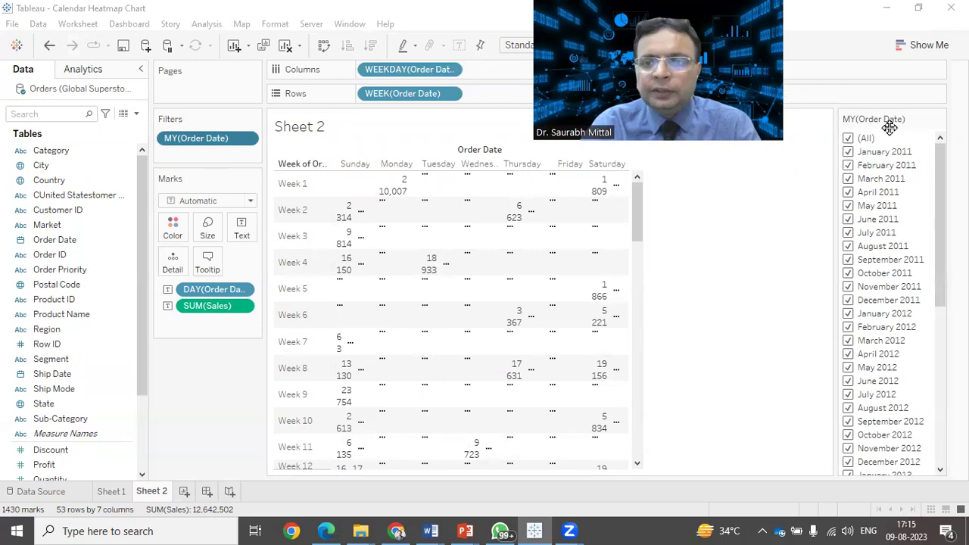
scroll(870, 177, "down", 8)
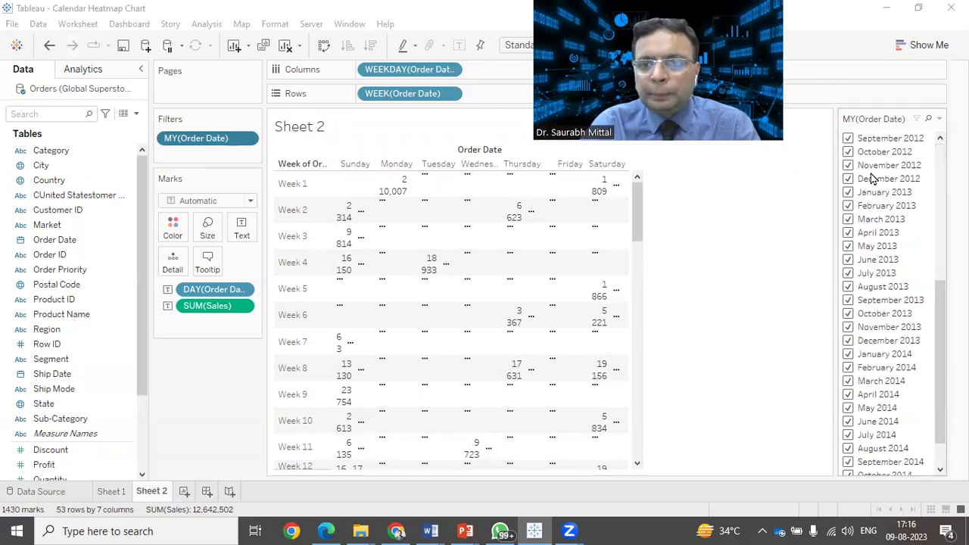
scroll(868, 181, "up", 8)
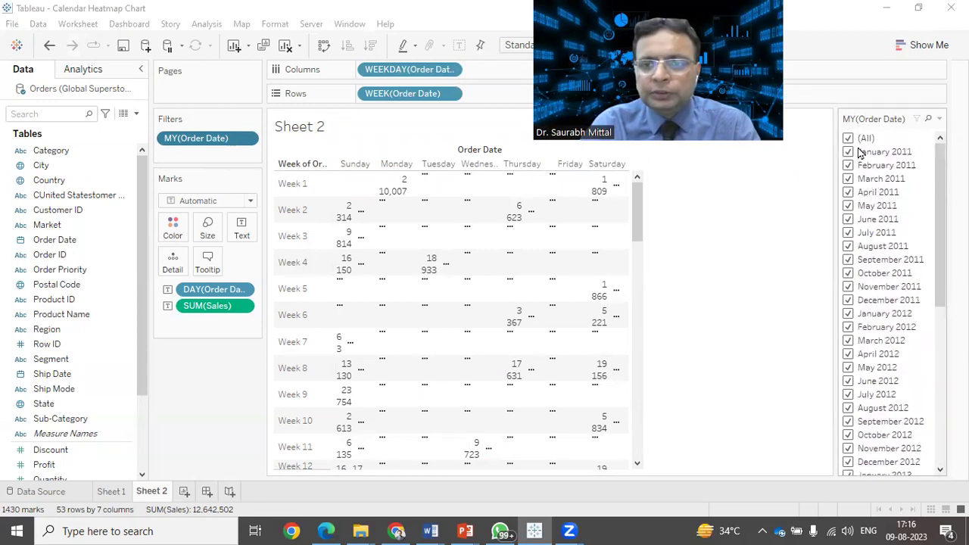
left_click(849, 139)
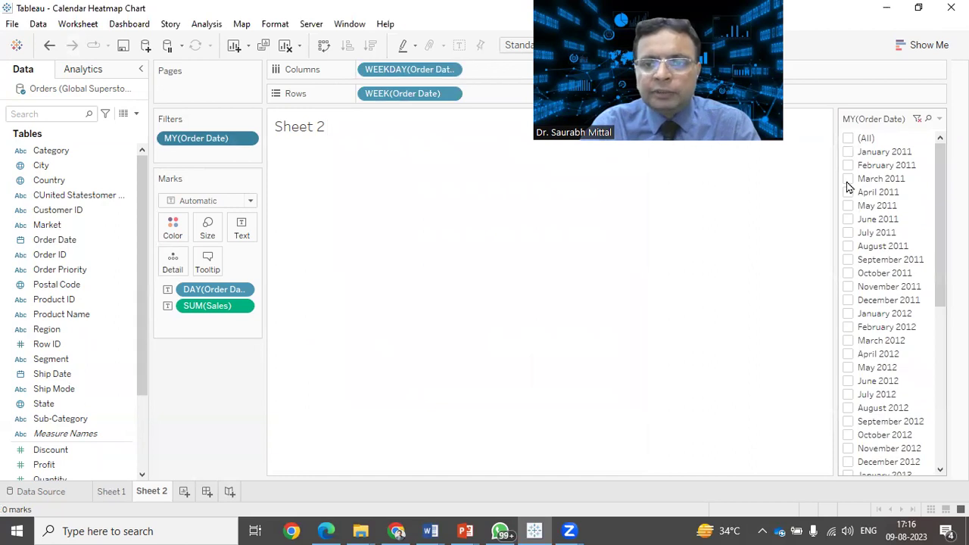
left_click(848, 179)
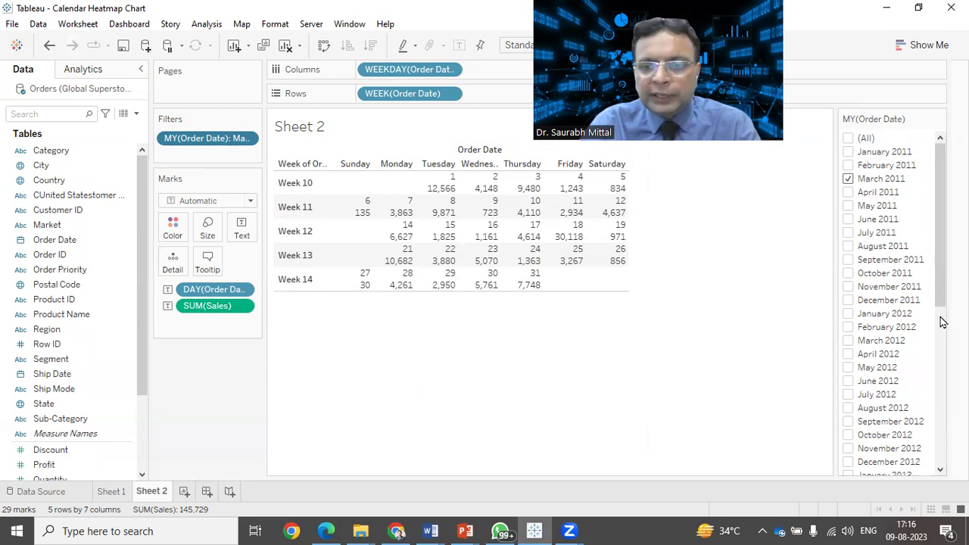
left_click(848, 342)
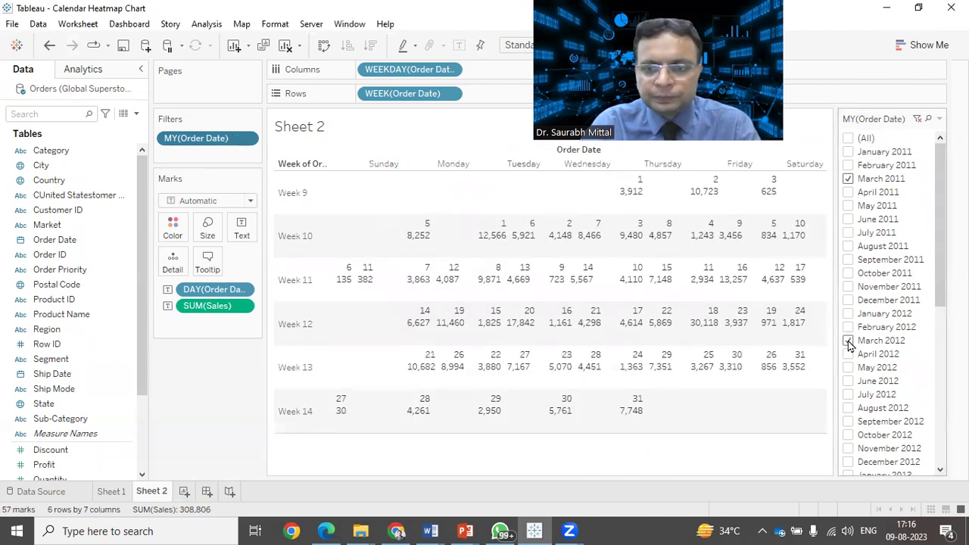
left_click(848, 179)
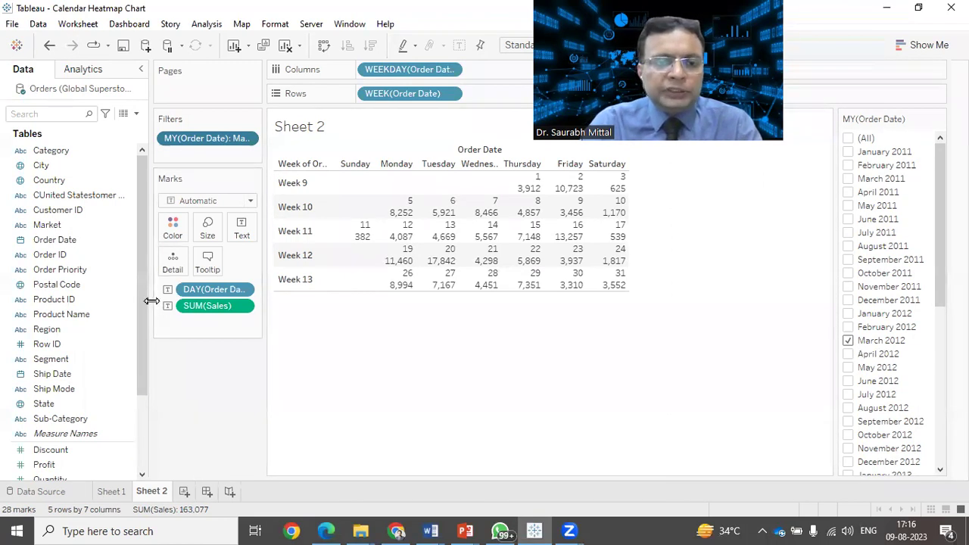
left_click_drag(154, 304, 168, 303)
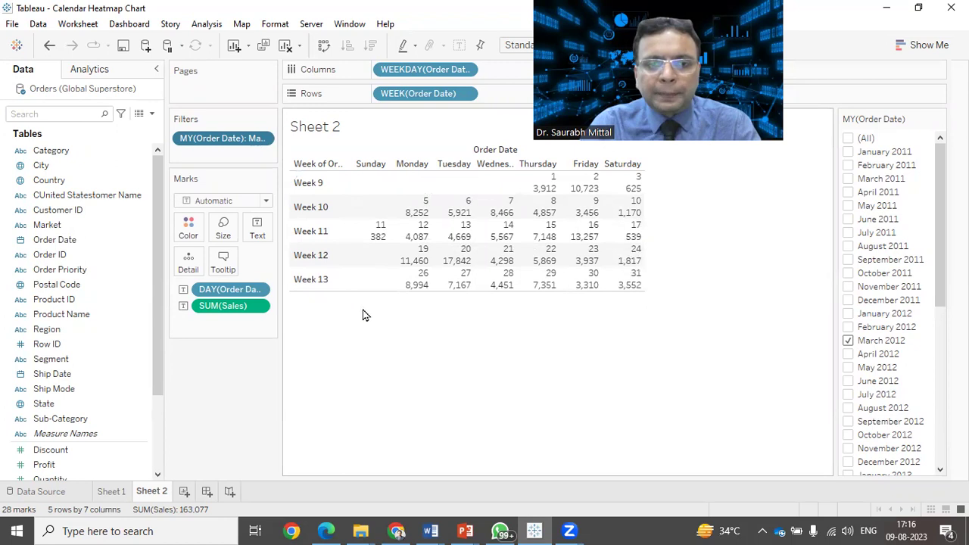
scroll(39, 367, "down", 3)
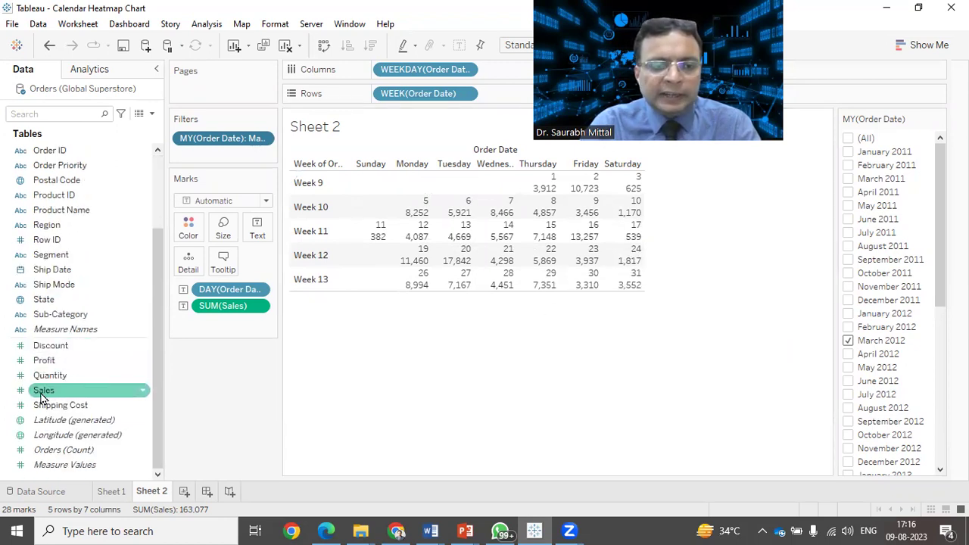
mouse_move(38, 395)
left_mouse_down()
mouse_move(159, 366)
mouse_move(186, 231)
left_mouse_up()
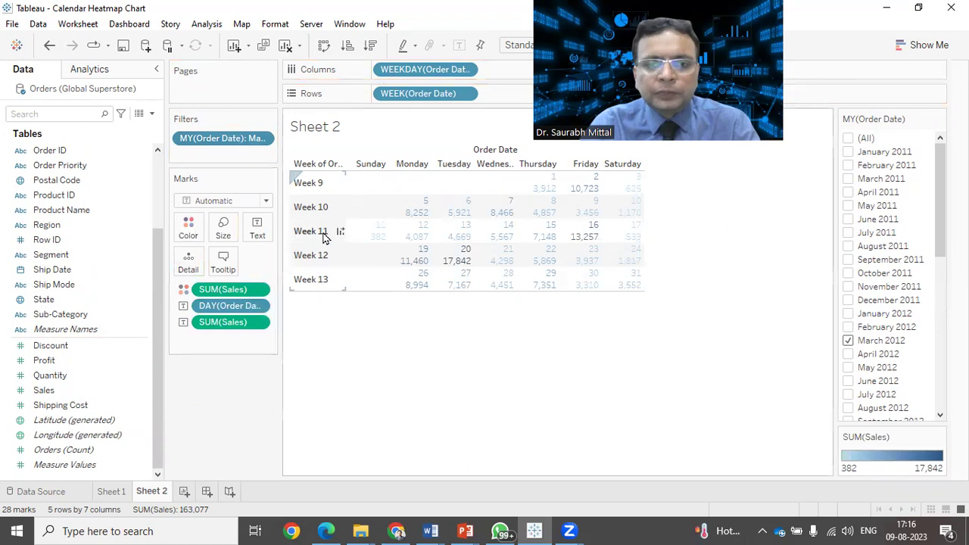
mouse_move(427, 231)
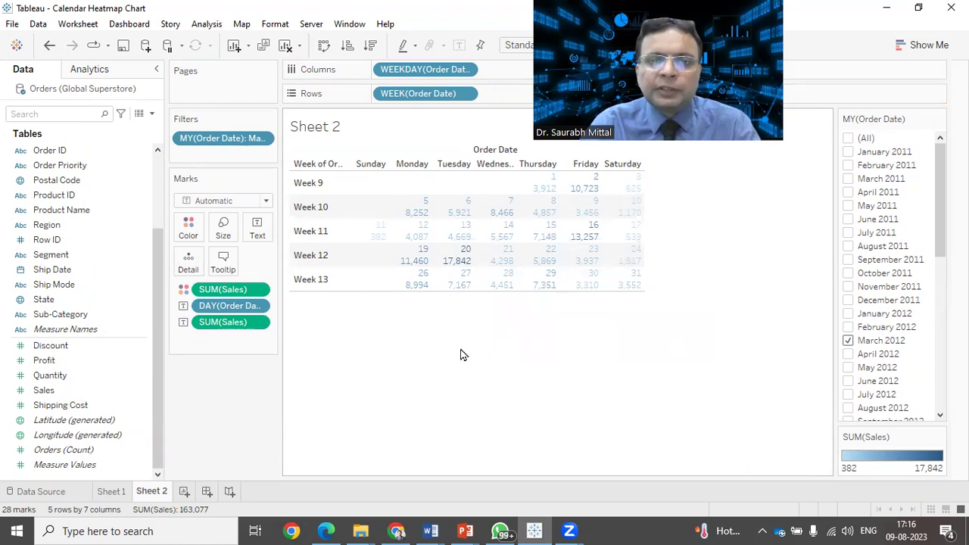
mouse_move(460, 262)
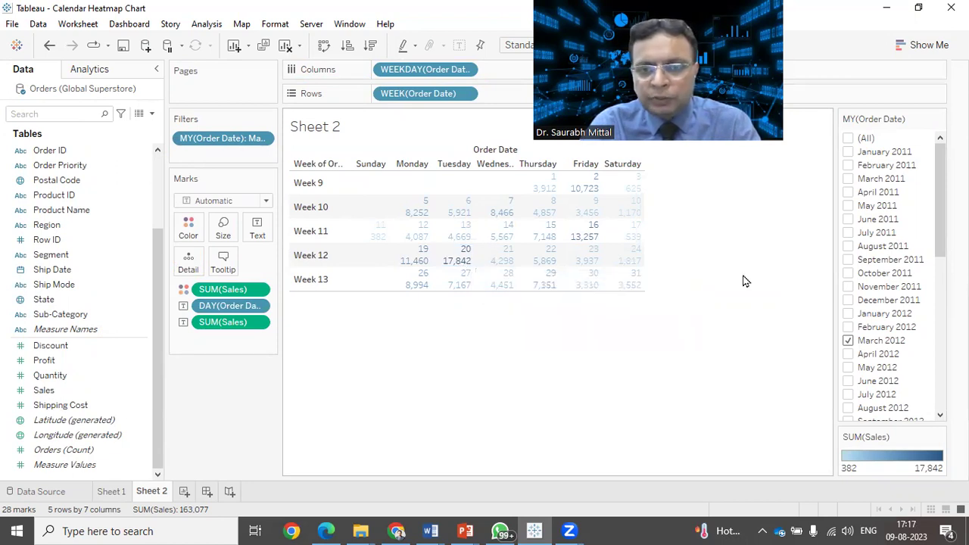
mouse_move(631, 192)
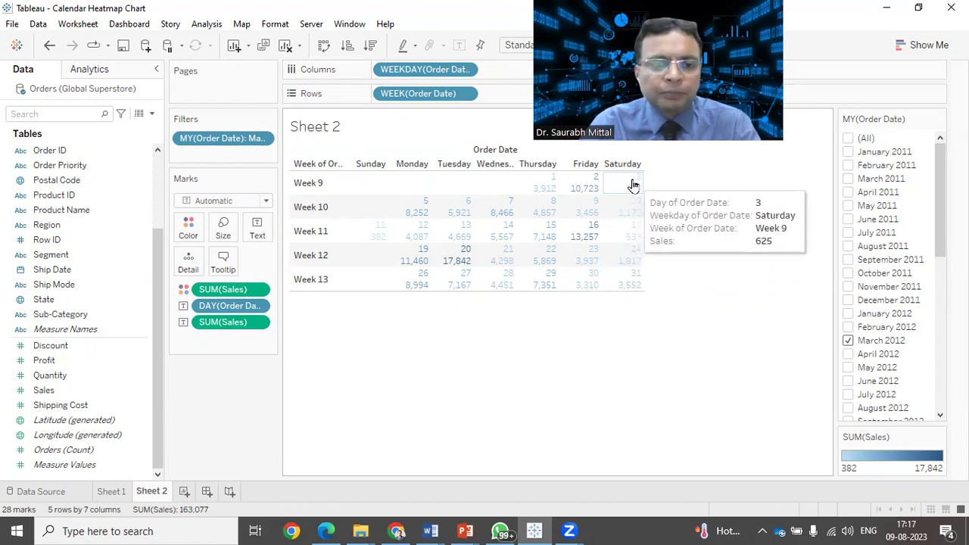
mouse_move(564, 200)
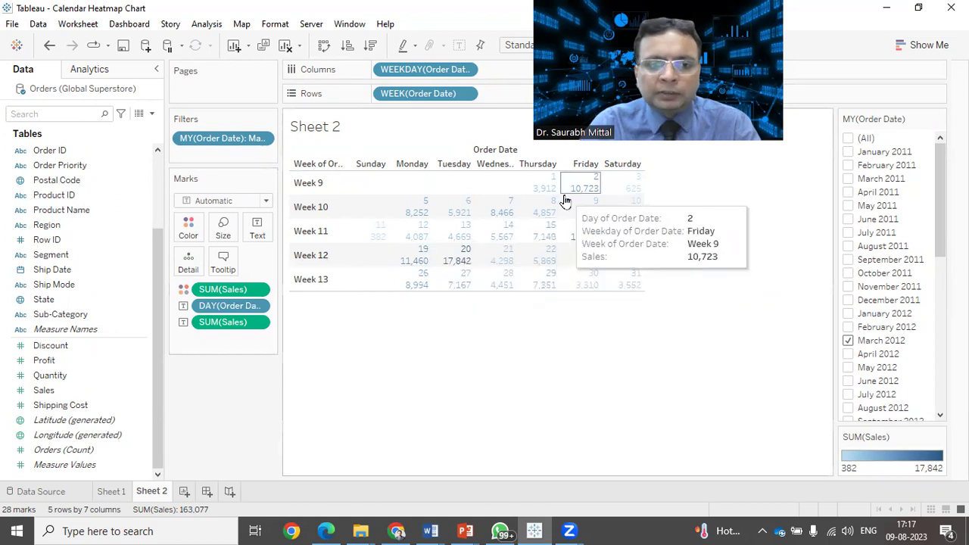
Step: Change the mark type from Automatic to Square
left_click(266, 200)
left_click(202, 282)
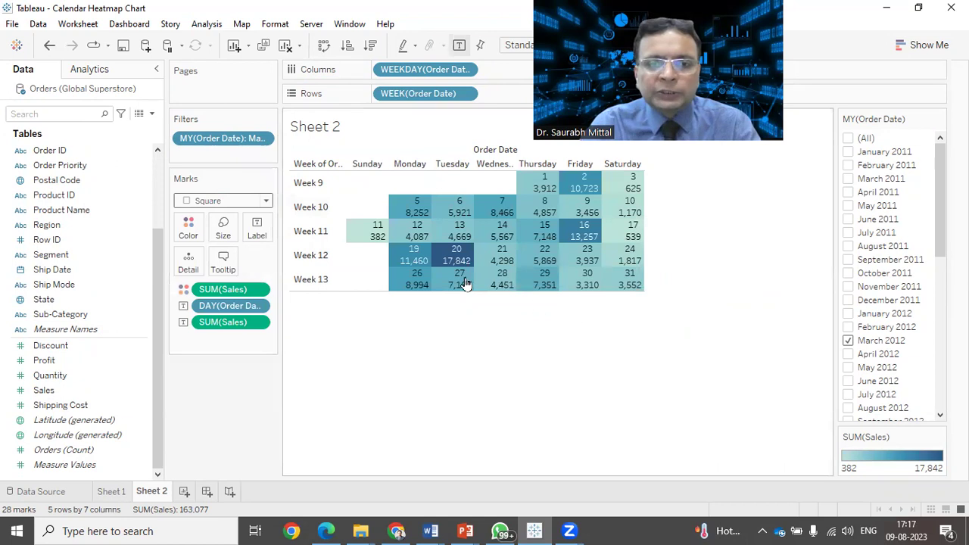
mouse_move(351, 239)
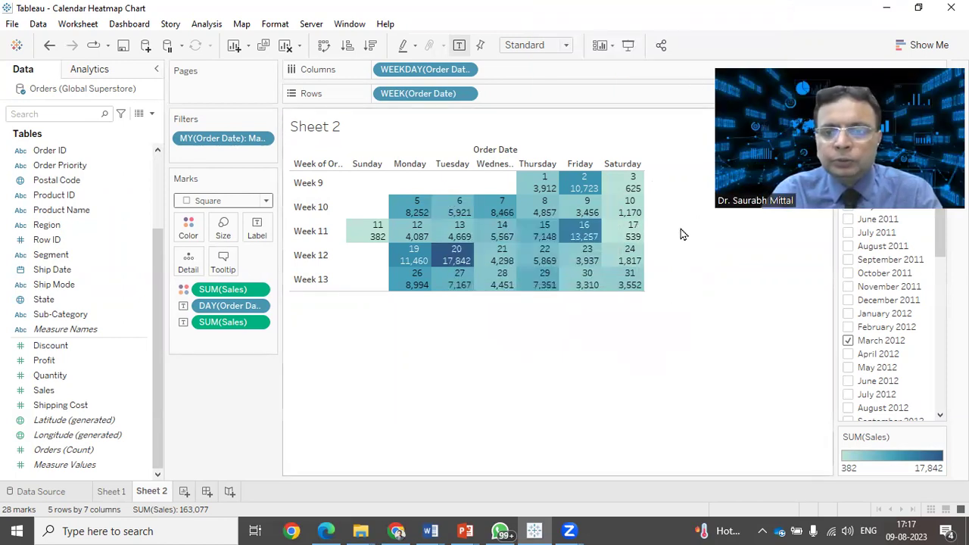
Step: Set the March 2012 calendar heatmap to fit Entire View
left_click(564, 47)
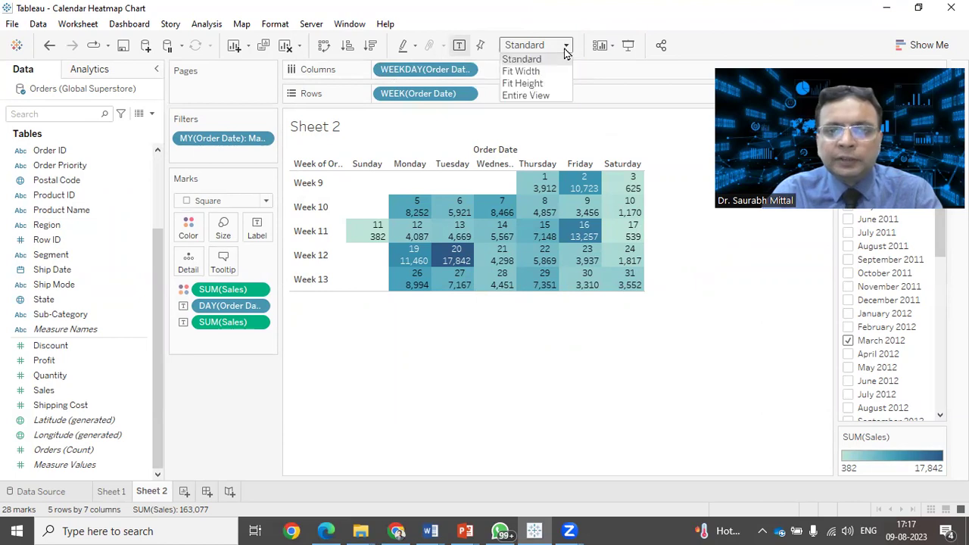
left_click(534, 97)
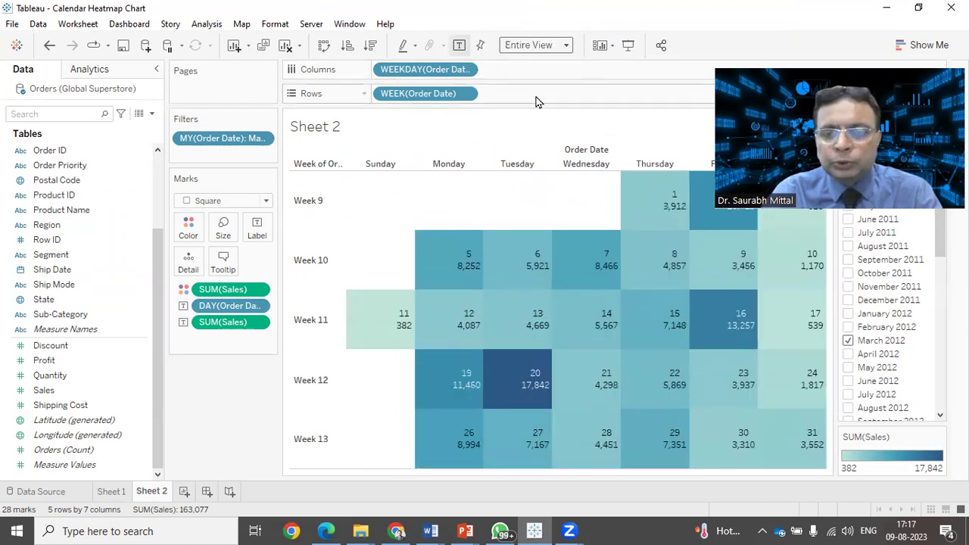
mouse_move(610, 376)
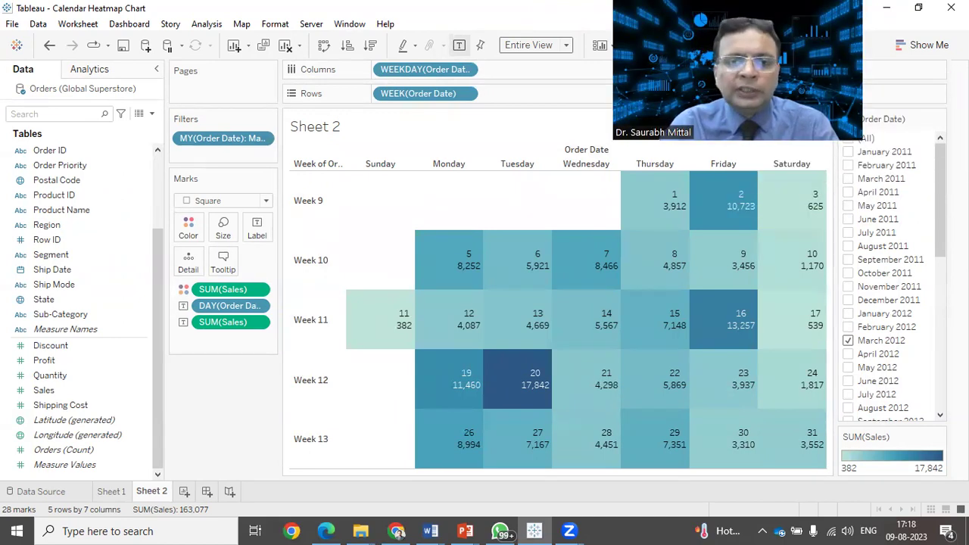
left_click(43, 299)
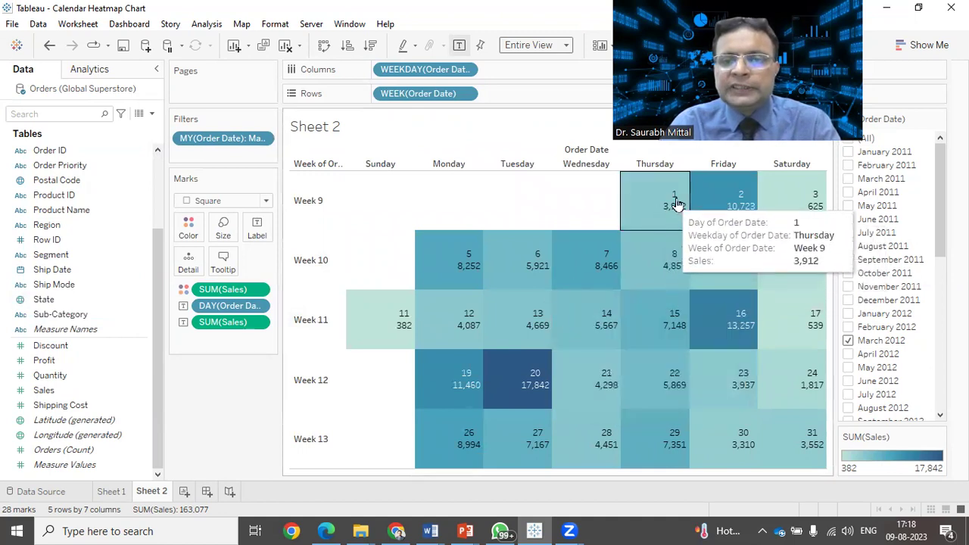
Step: Change the mark label font from Tableau Book to Cambria at 12 point
left_click(258, 227)
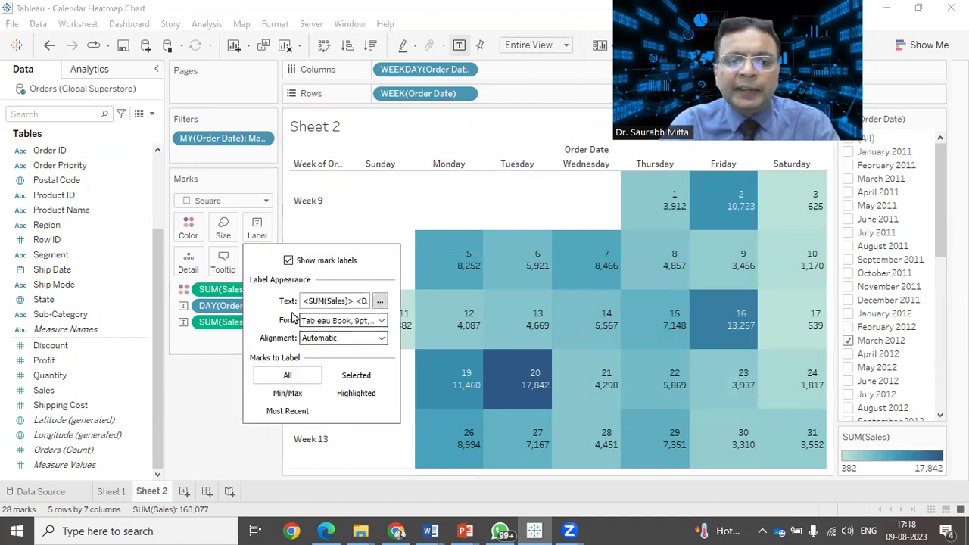
left_click(381, 321)
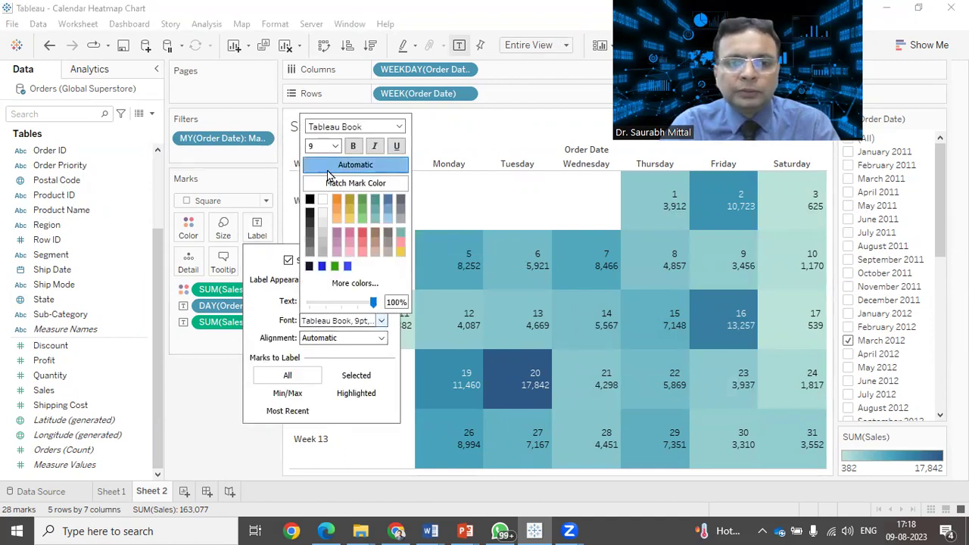
left_click(335, 146)
left_click(313, 197)
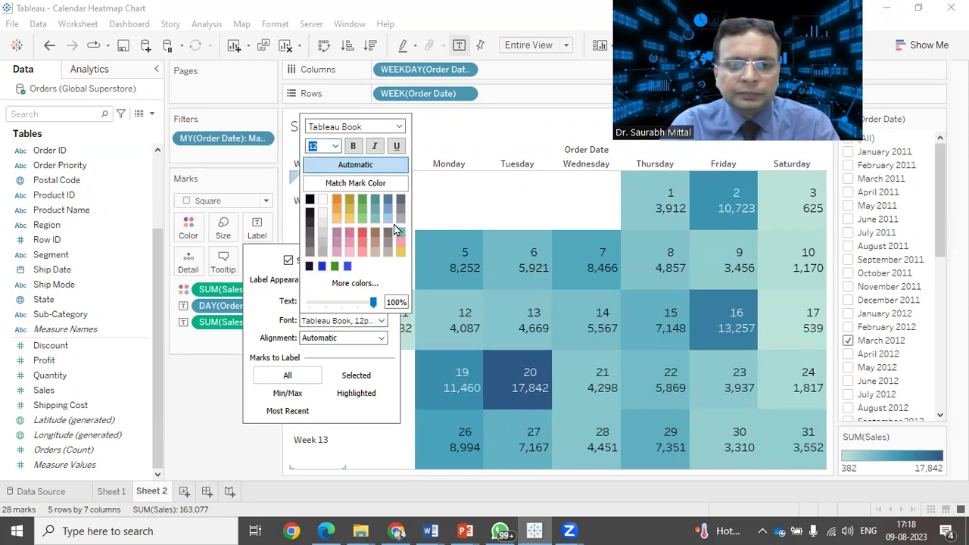
left_click(399, 126)
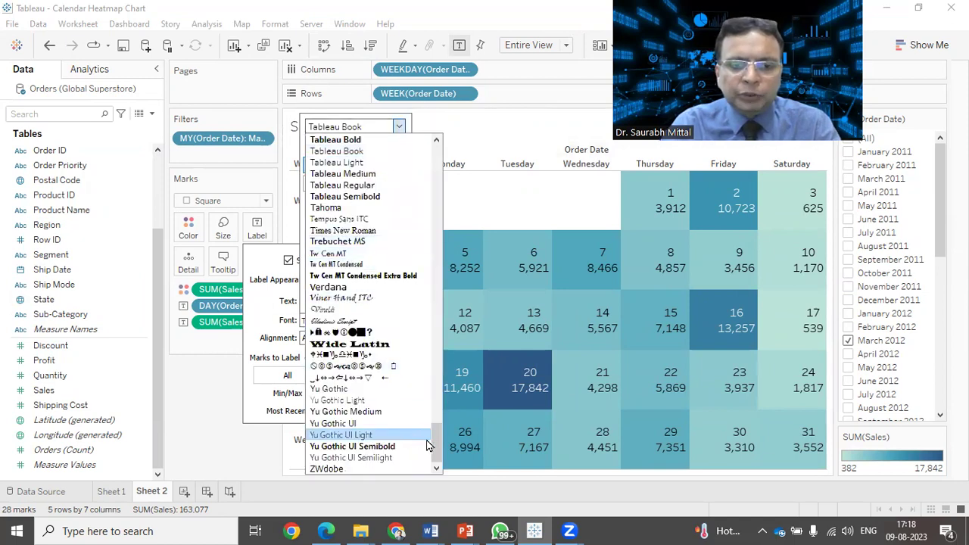
left_click_drag(434, 443, 431, 398)
scroll(424, 227, "up", 15)
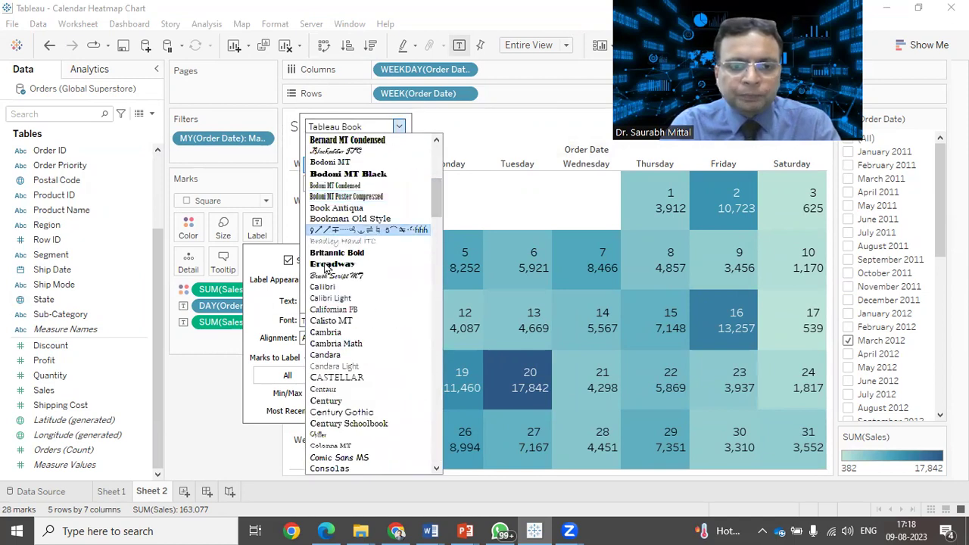
left_click(340, 333)
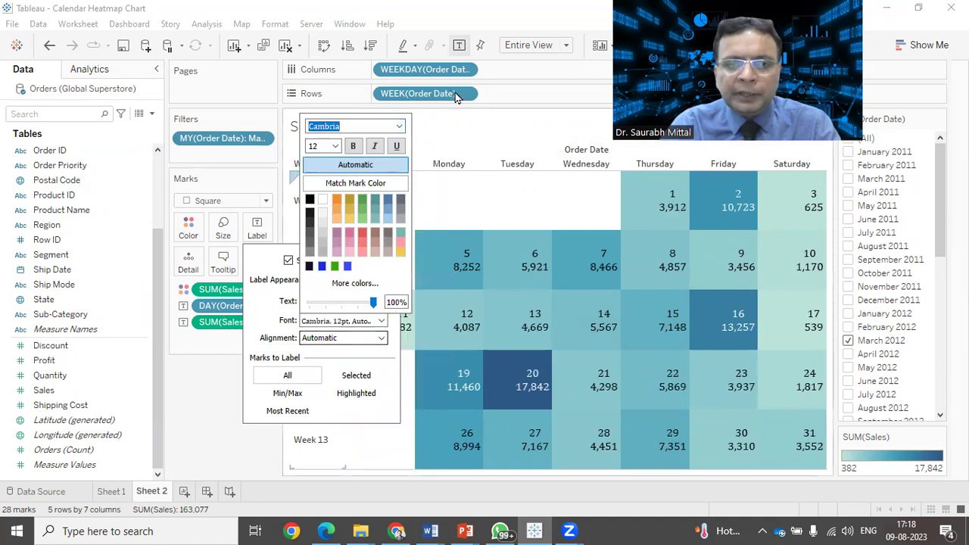
left_click(339, 217)
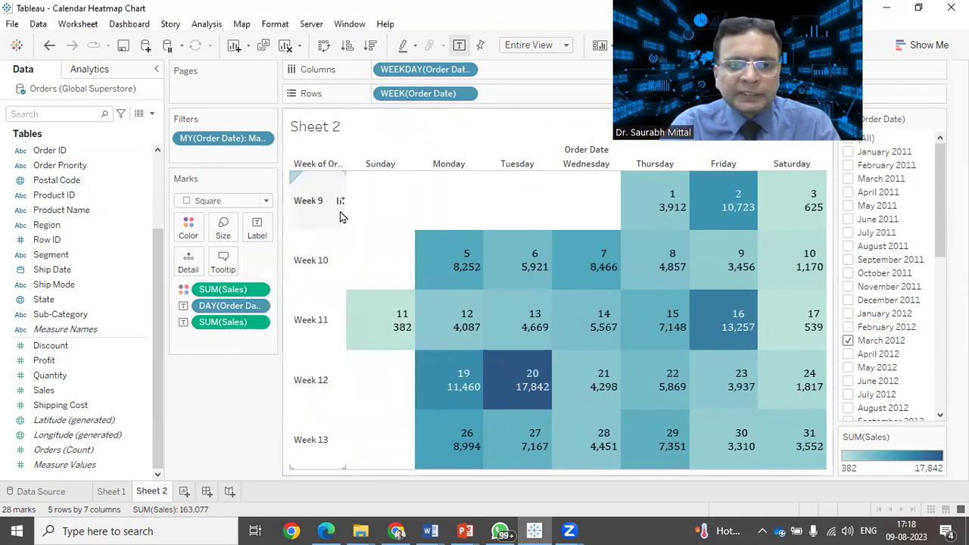
left_click(257, 227)
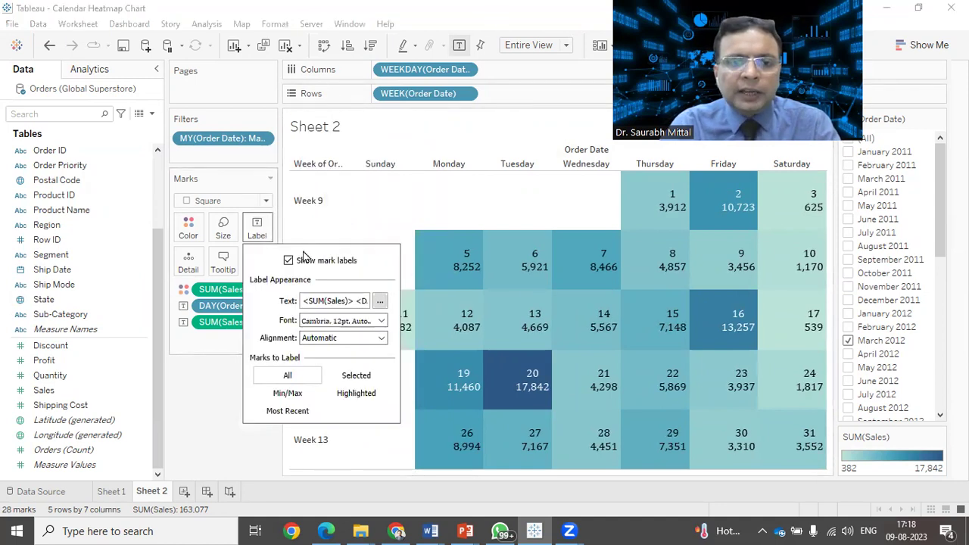
Step: Rewrite the label with the day field first, then 'Sales: $' and the sales field
left_click(379, 302)
left_click(366, 297)
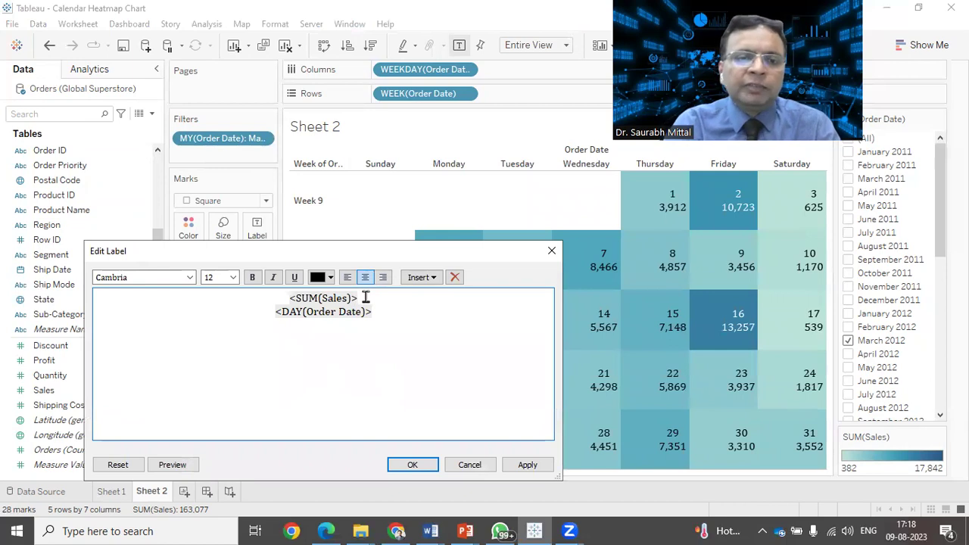
key("shift+End")
key("ctrl+c")
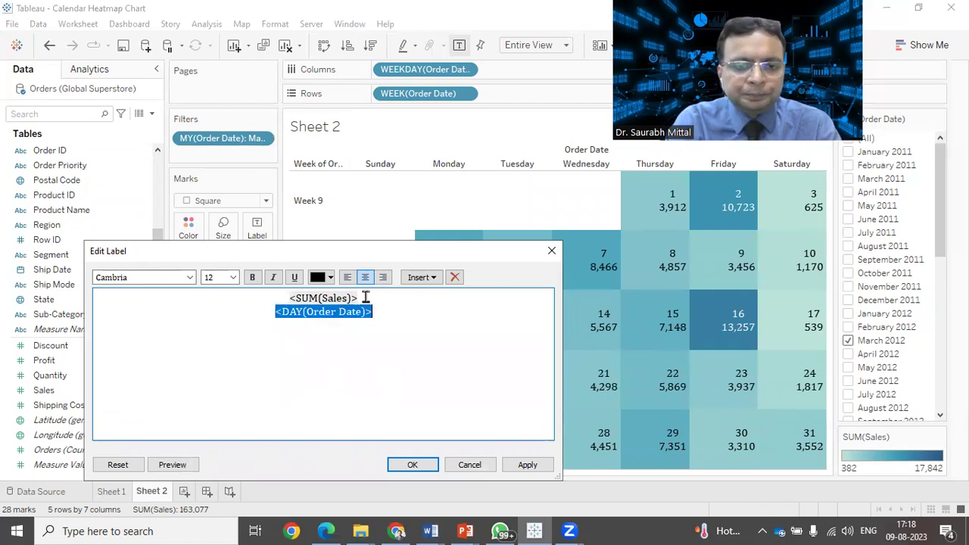
key("Delete")
key("ctrl+a")
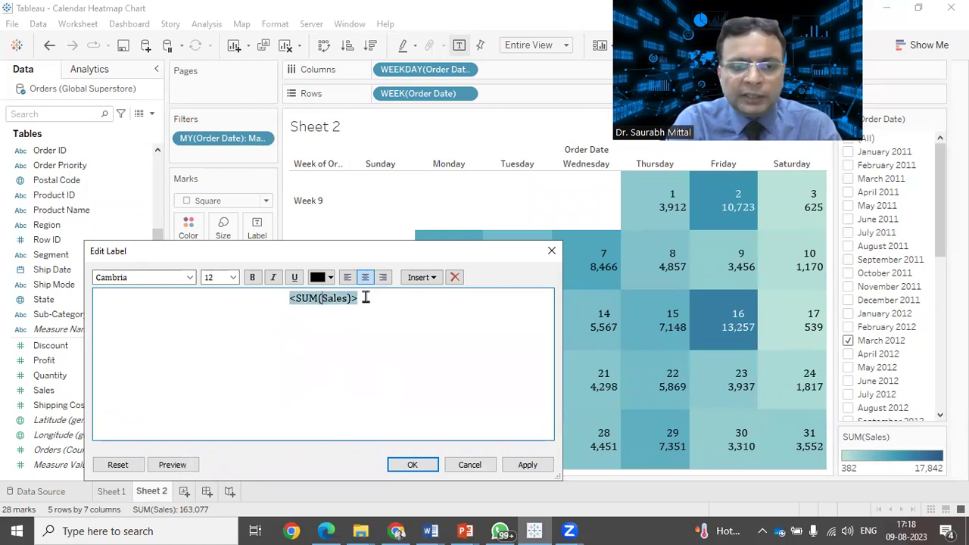
key("Left")
key("ctrl+v")
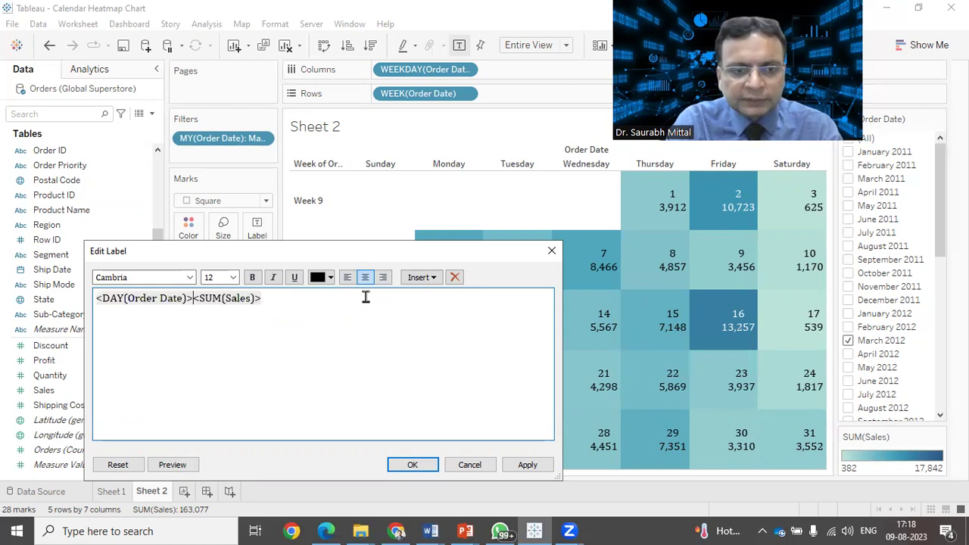
key("Return")
key("Return")
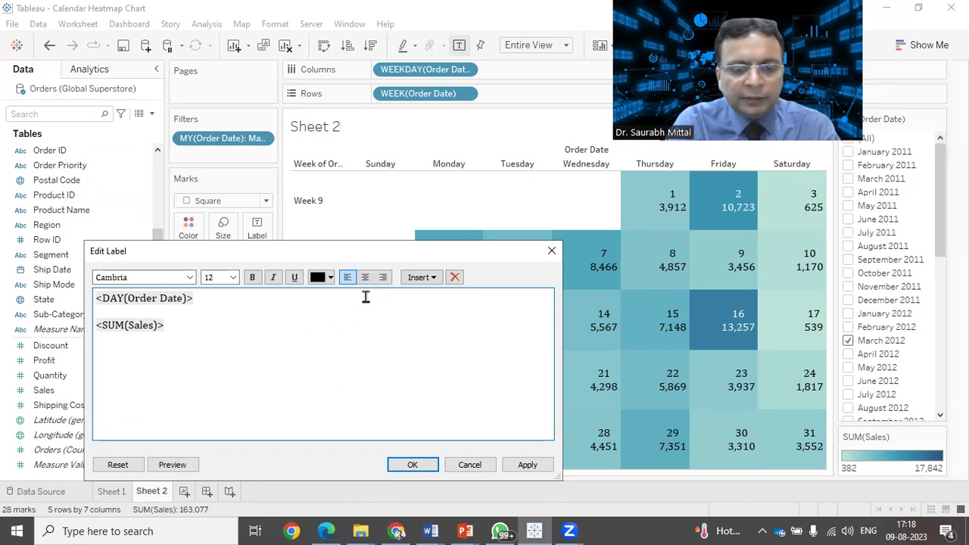
type("Sales")
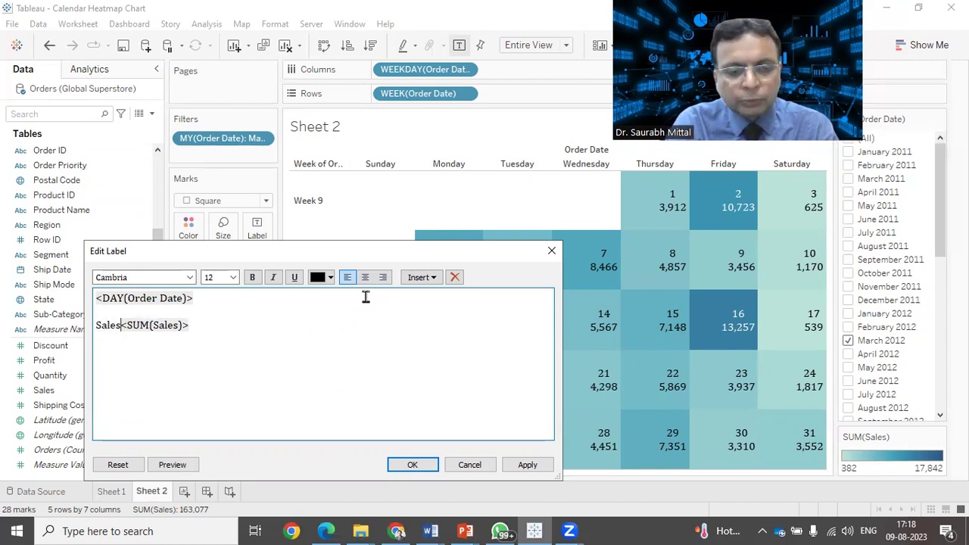
type(": ")
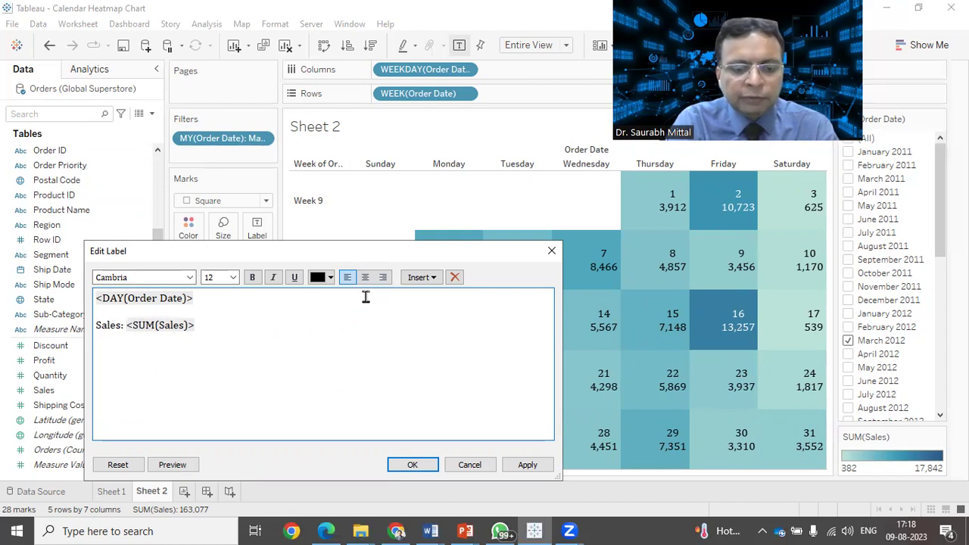
type("S")
key("BackSpace")
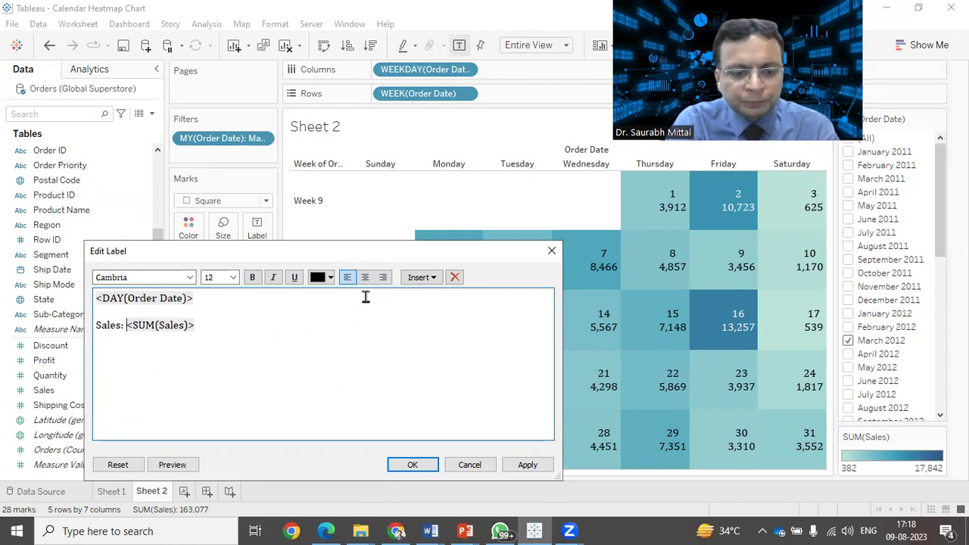
type("$")
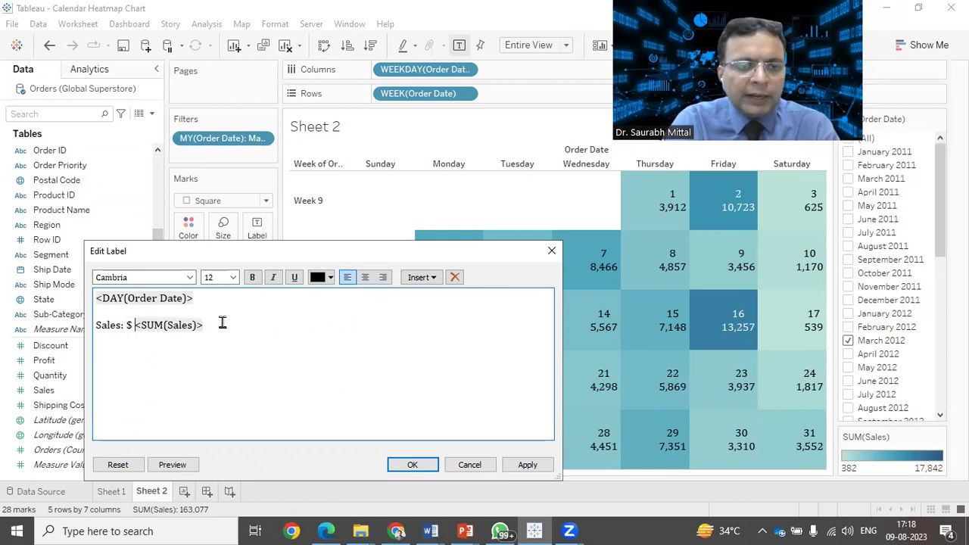
Step: Make the day number bold 14 point, bold the sales line, and centre all label text
left_click(227, 298)
key("shift+Left")
key("shift+Left")
key("shift+Left")
key("shift+Left")
key("shift+Left")
key("shift+Left")
key("shift+Left")
key("shift+Left")
key("shift+Left")
key("shift+Left")
key("shift+Left")
key("shift+Left")
key("shift+Left")
key("shift+Left")
key("shift+Left")
key("shift+Left")
key("shift+Left")
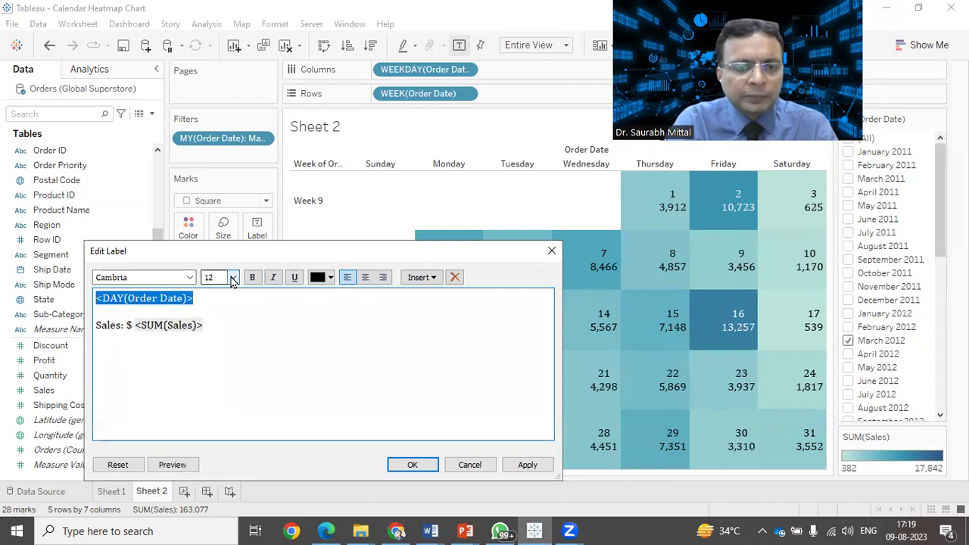
left_click(232, 278)
left_click(209, 337)
left_click(252, 279)
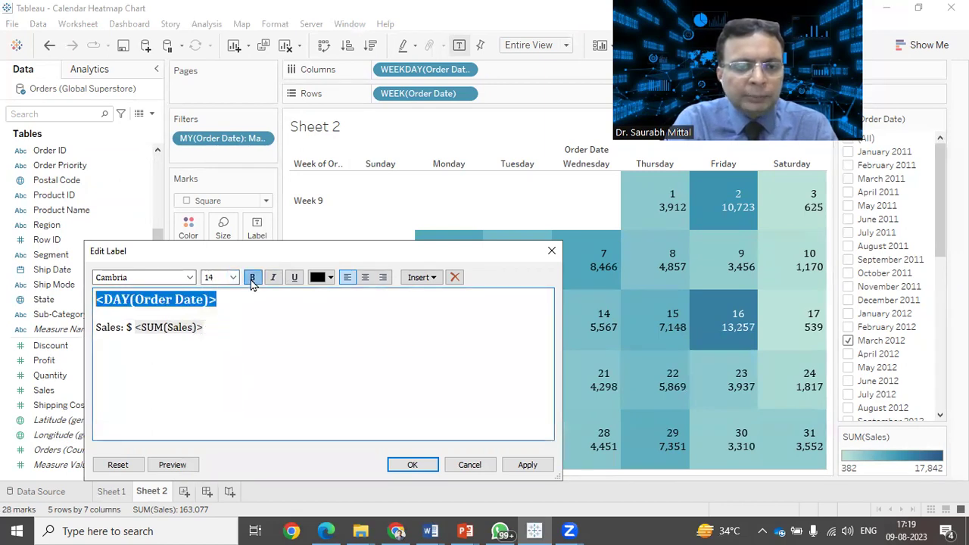
left_click(223, 327)
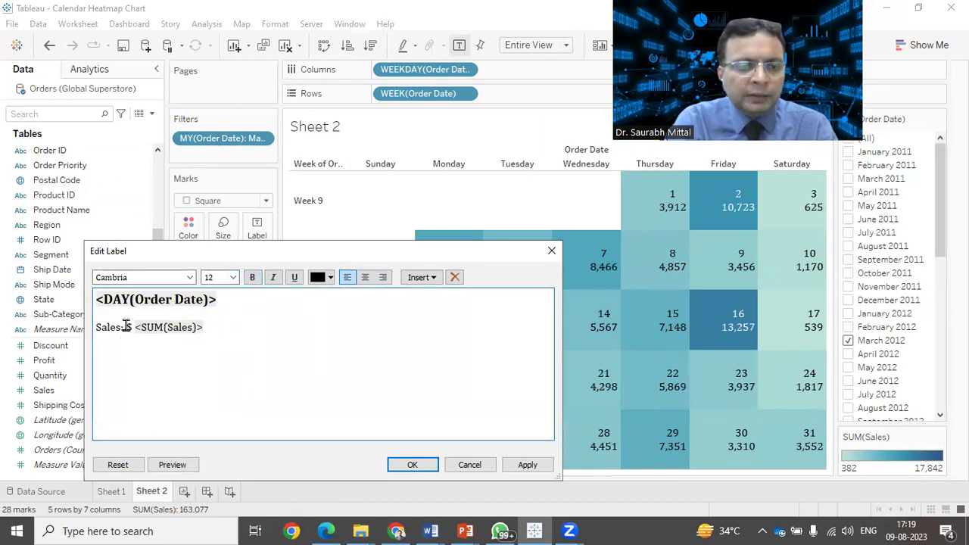
key("shift+Right")
key("shift+Right")
key("shift+Right")
key("shift+Right")
key("shift+Right")
key("shift+Right")
key("shift+Right")
key("shift+Right")
key("shift+Right")
key("shift+Right")
key("shift+Right")
key("shift+Right")
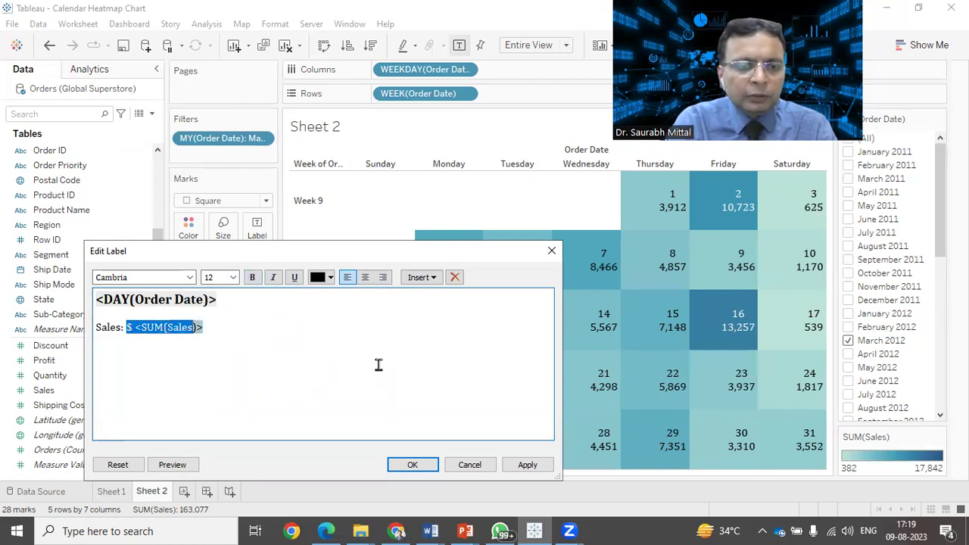
left_click(252, 277)
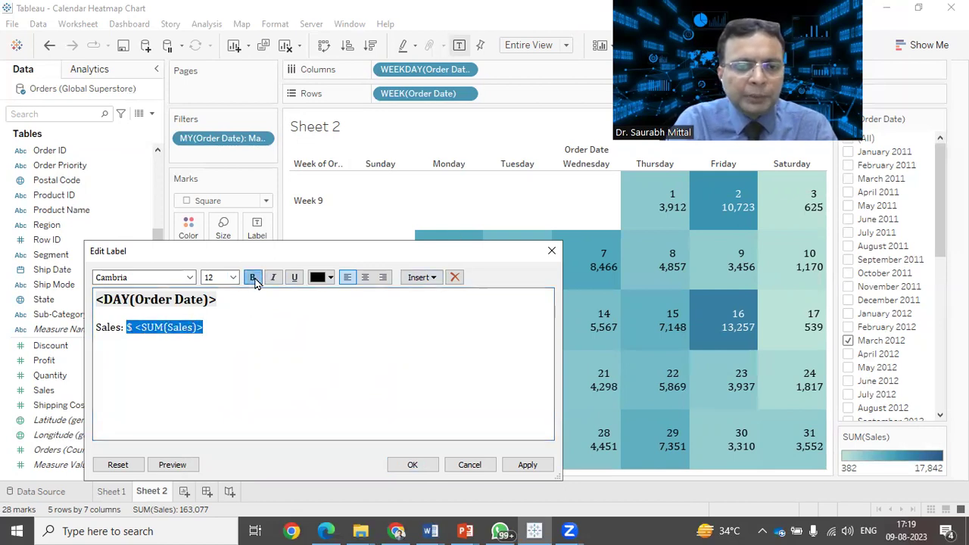
left_click(255, 336)
key("ctrl+a")
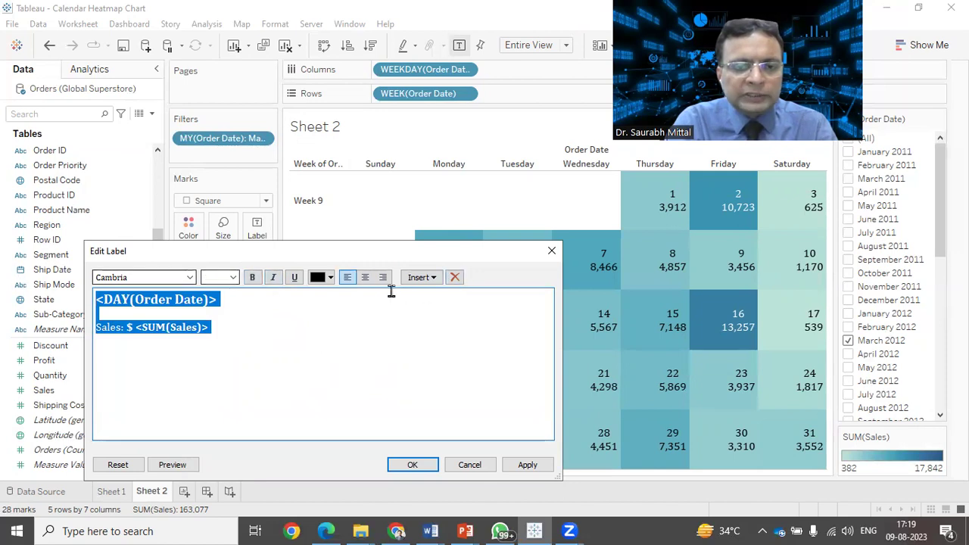
left_click(365, 277)
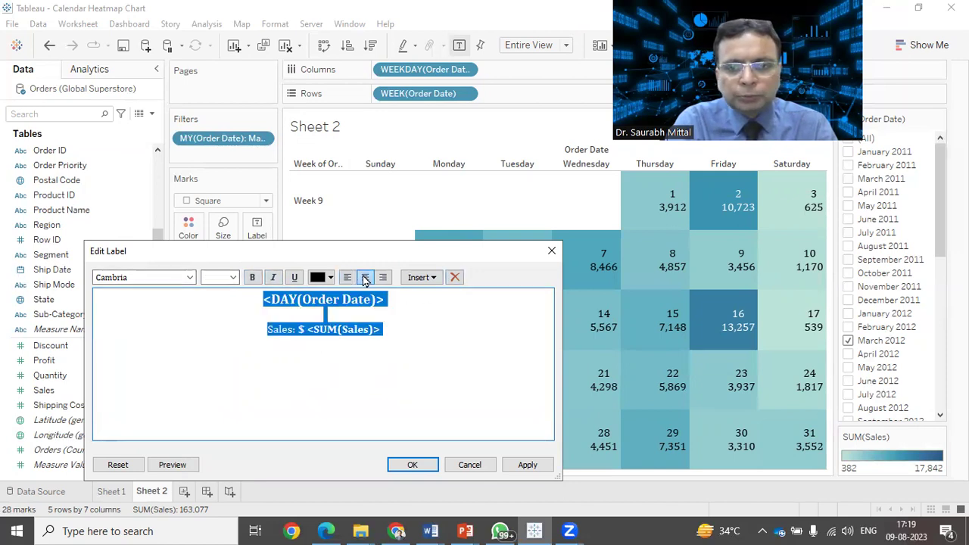
Step: Remove the blank label line, size the day number 12 and sales line 10, then apply
left_click(519, 468)
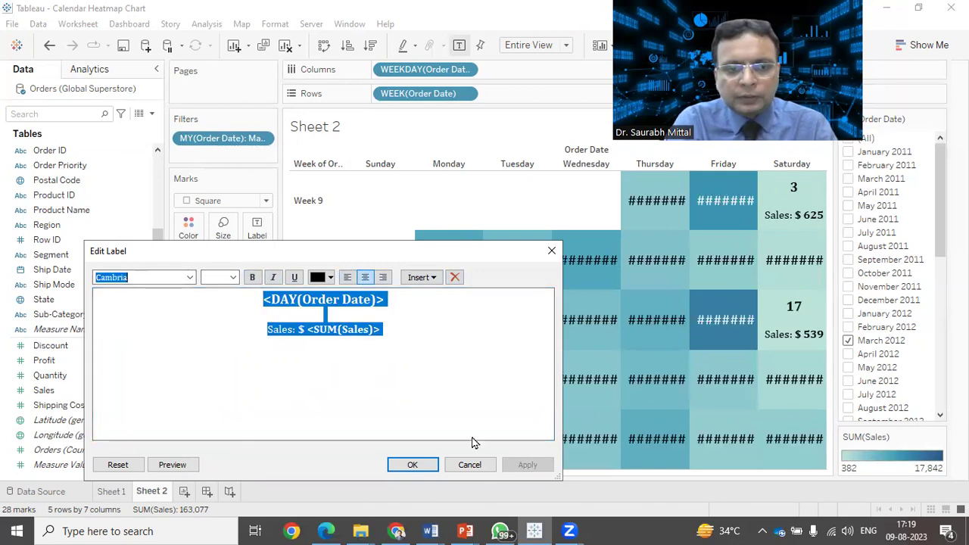
left_click(334, 316)
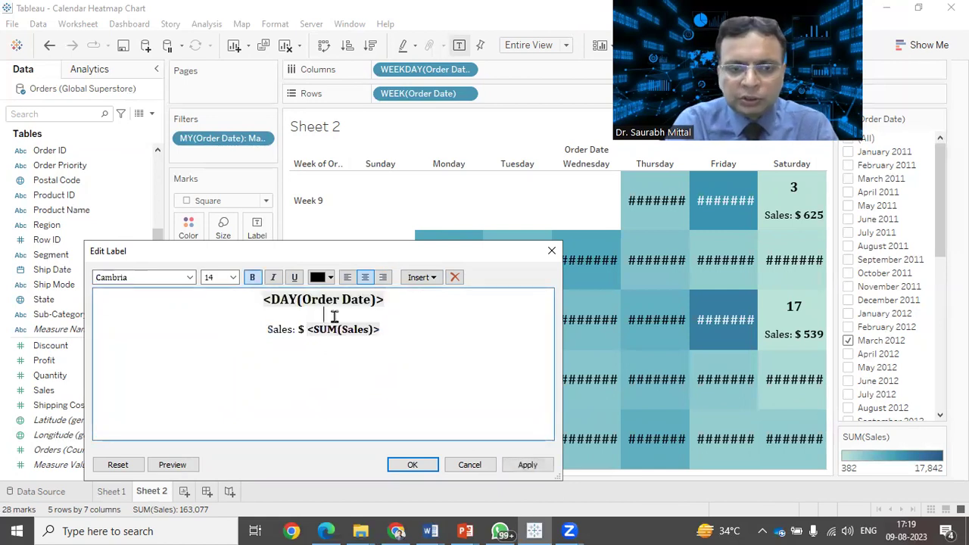
key("BackSpace")
key("shift+Home")
key("Home")
key("shift+End")
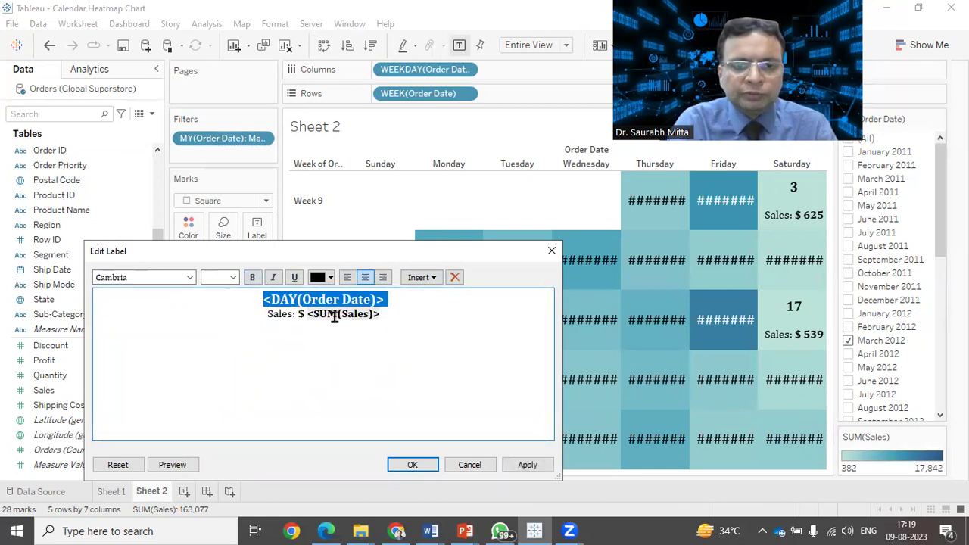
left_click(233, 277)
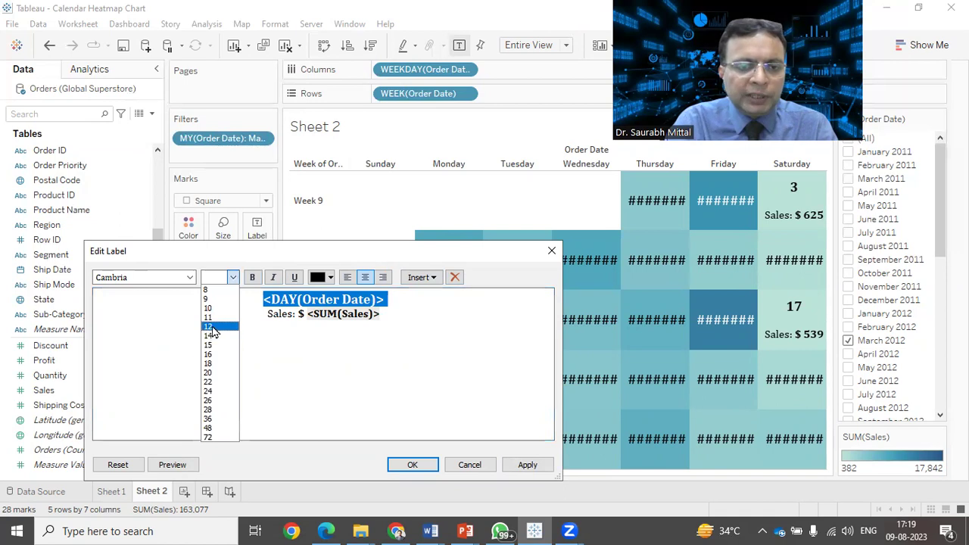
left_click(214, 326)
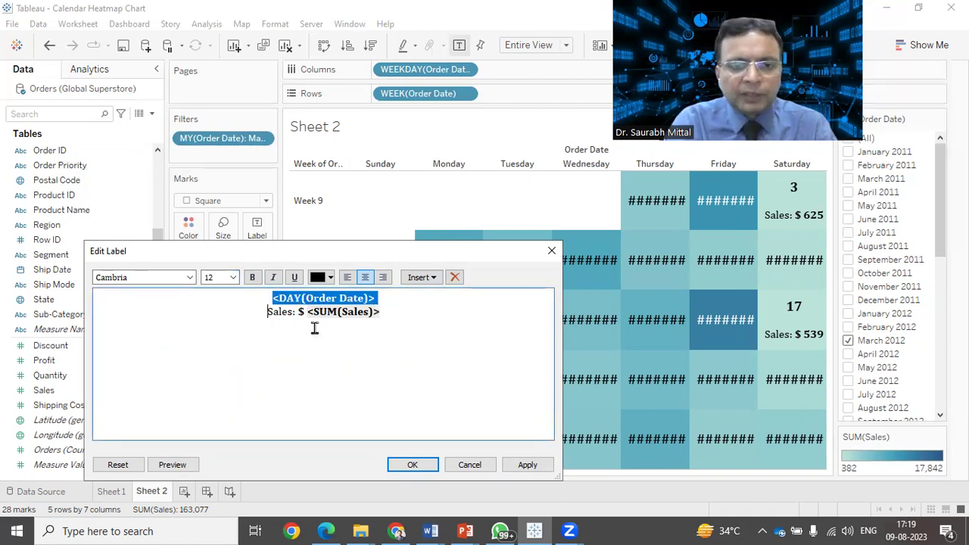
key("ctrl+a")
left_click(233, 277)
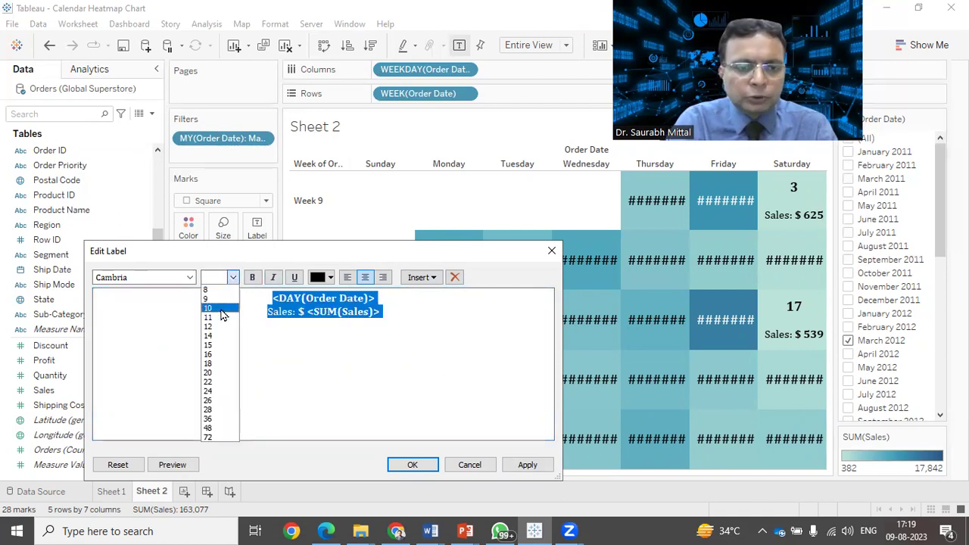
left_click(217, 309)
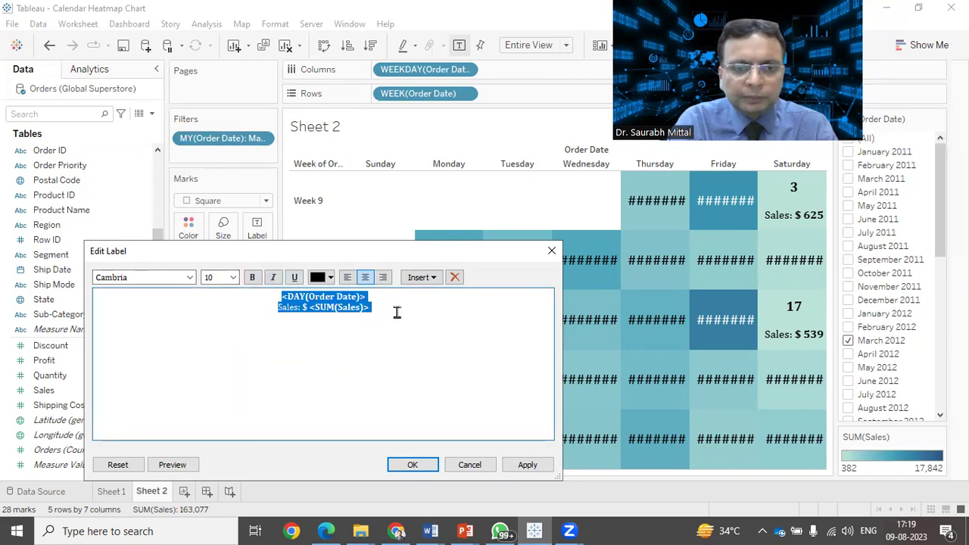
key("shift+Up")
left_click(233, 277)
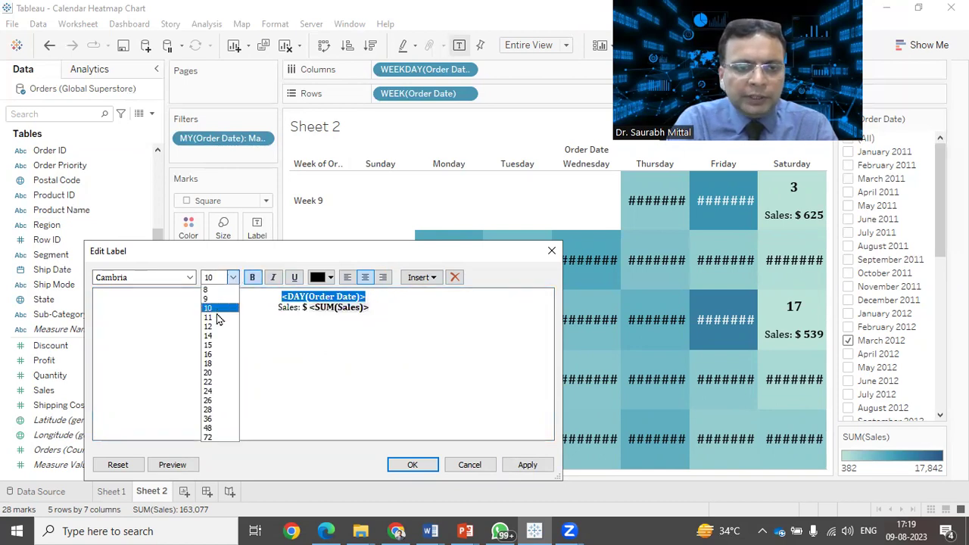
left_click(210, 326)
left_click(445, 361)
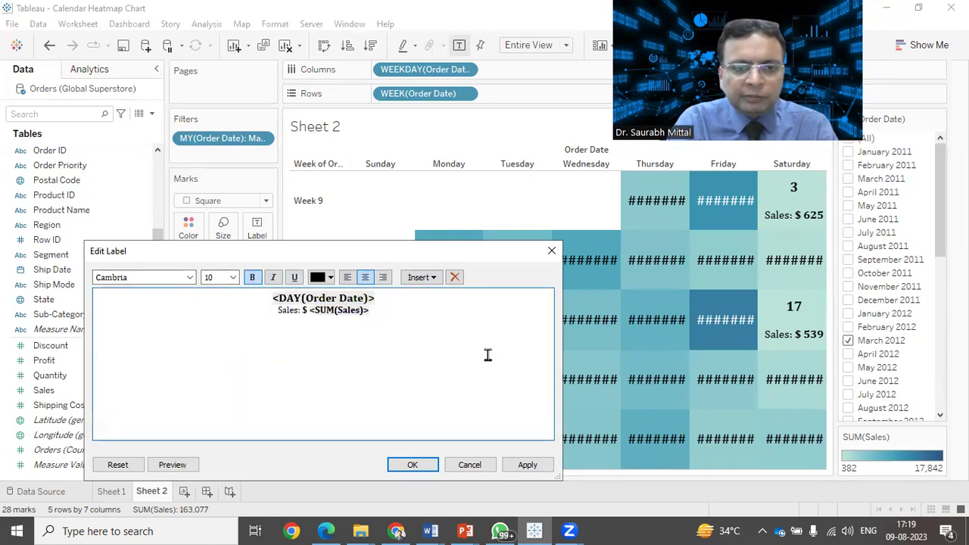
left_click(528, 466)
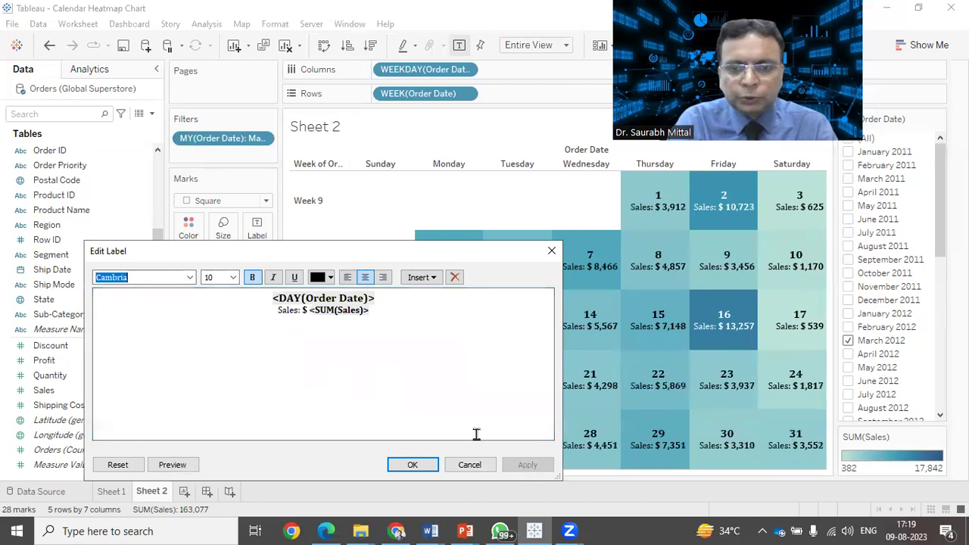
Step: Drop the colon after Sales and put the dollar total on its own line, then apply
left_click(302, 311)
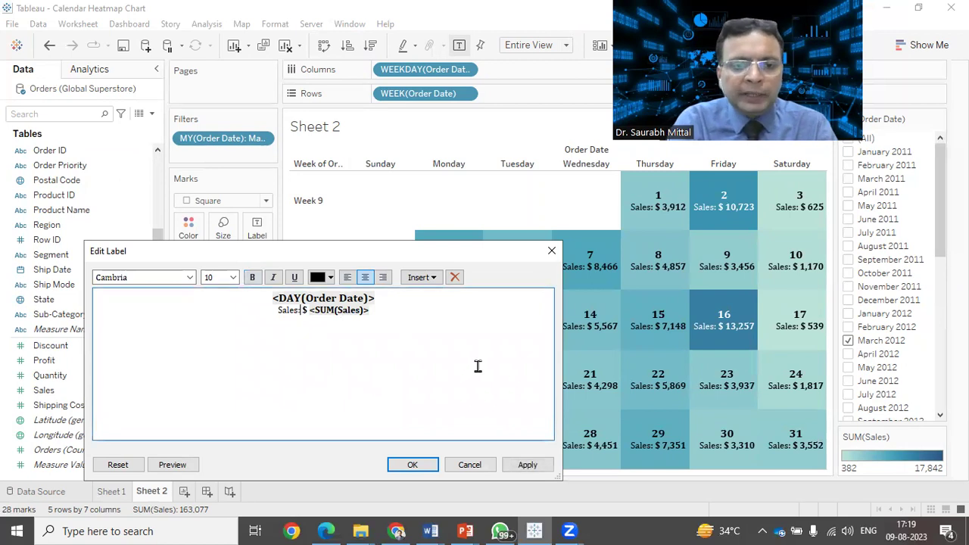
key("BackSpace")
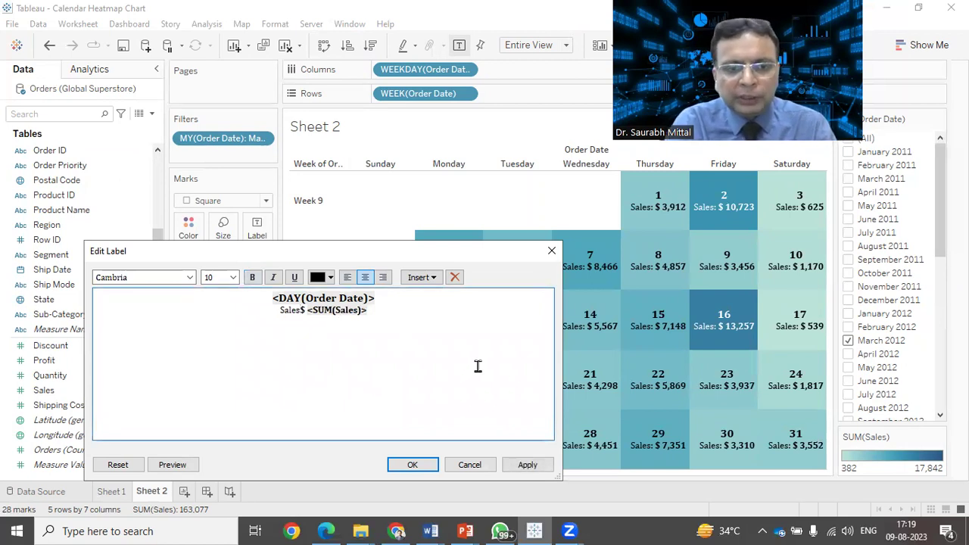
key("Return")
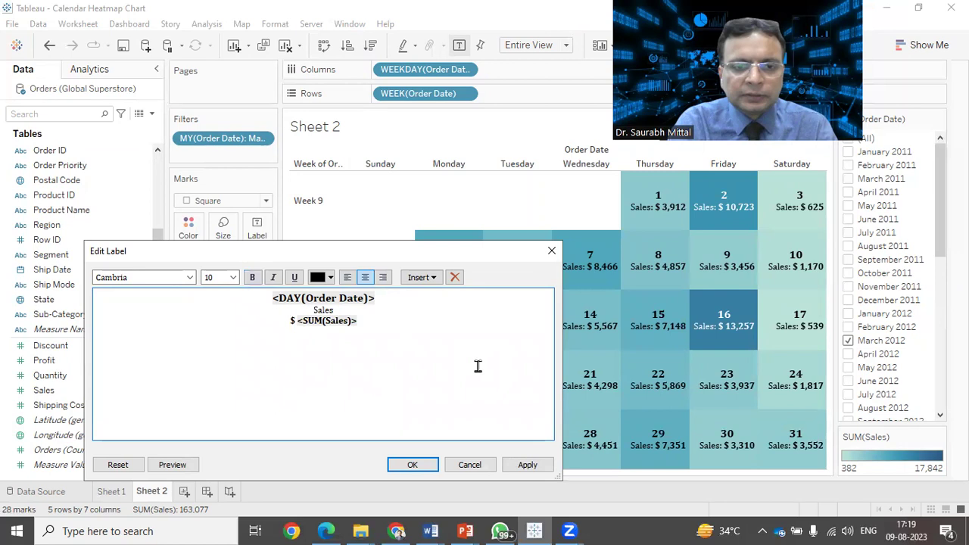
key("Up")
left_click(524, 466)
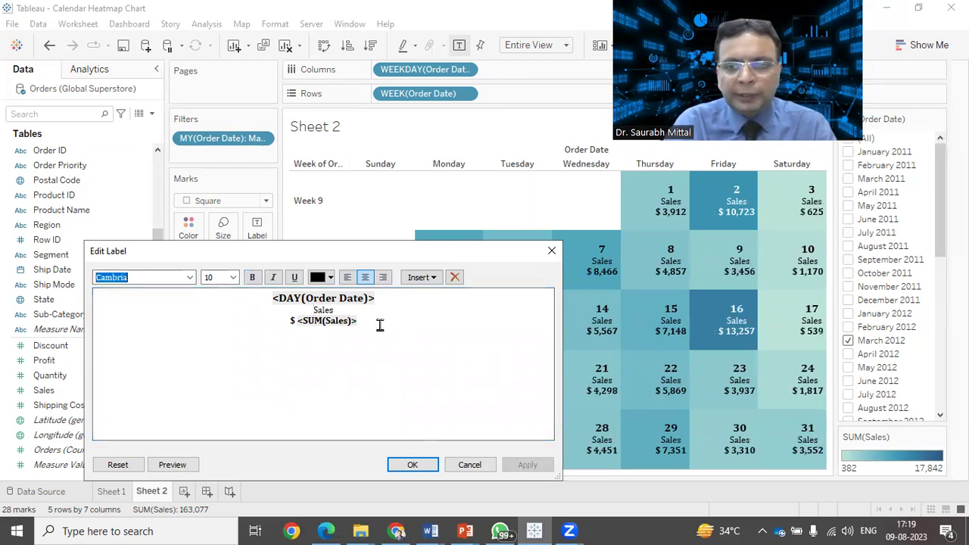
Step: Confirm the label edits, then briefly add and remove September 2011 in the month filter
left_click(402, 465)
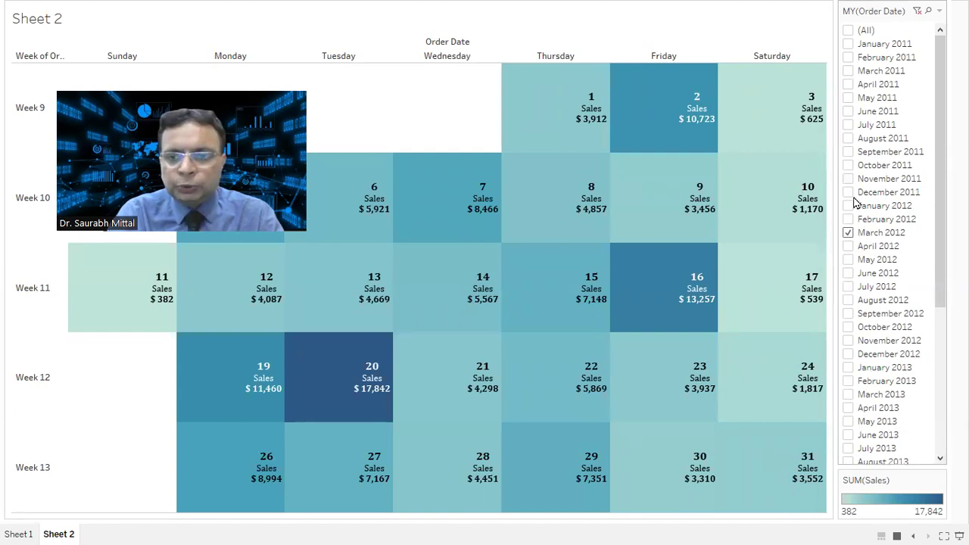
left_click(848, 153)
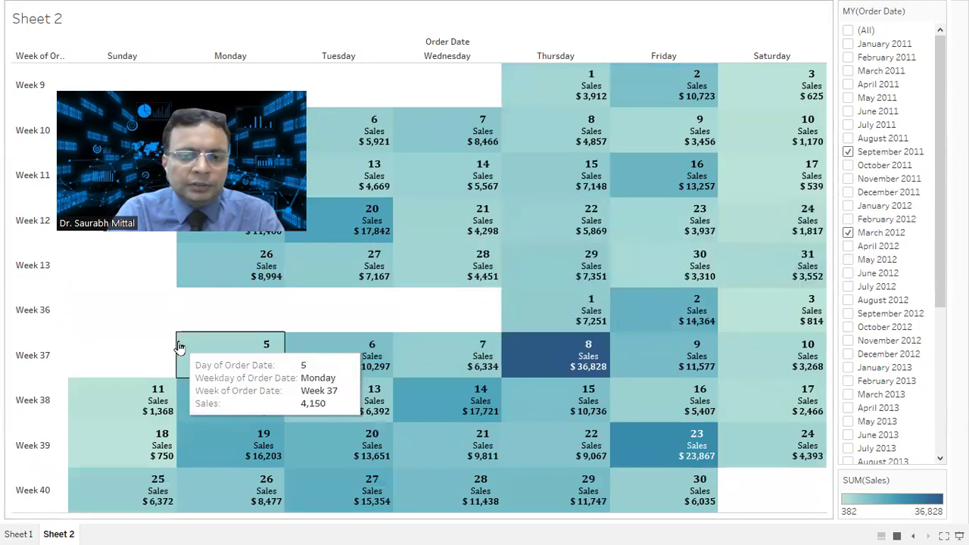
mouse_move(660, 330)
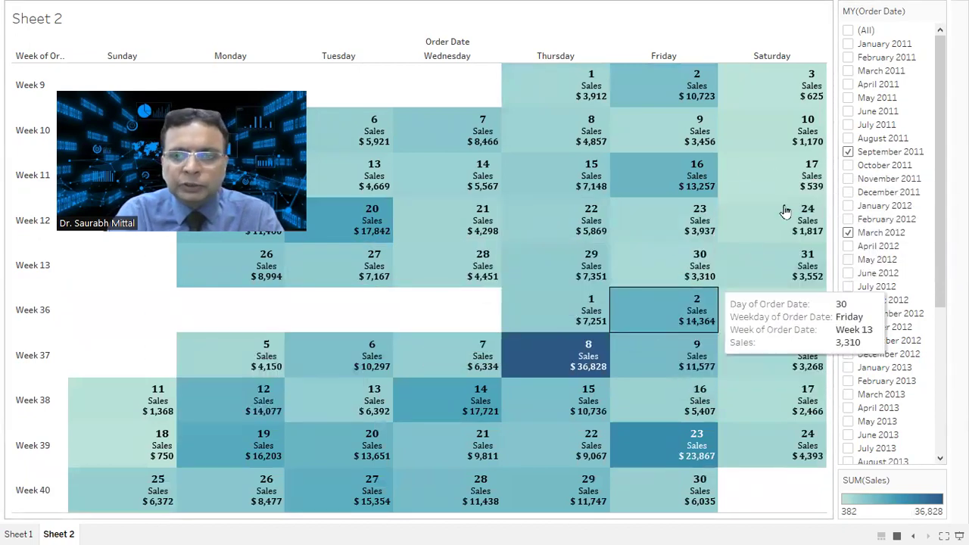
left_click(848, 153)
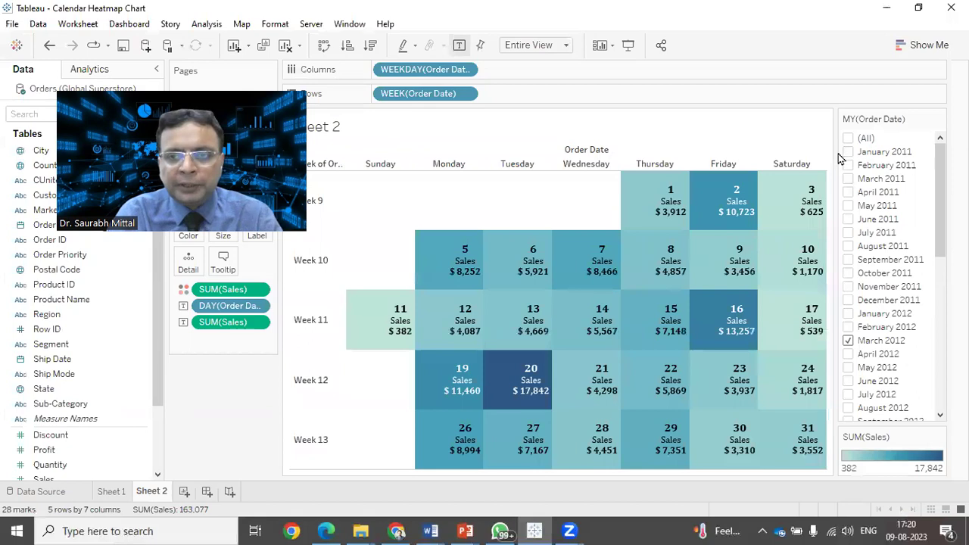
mouse_move(424, 310)
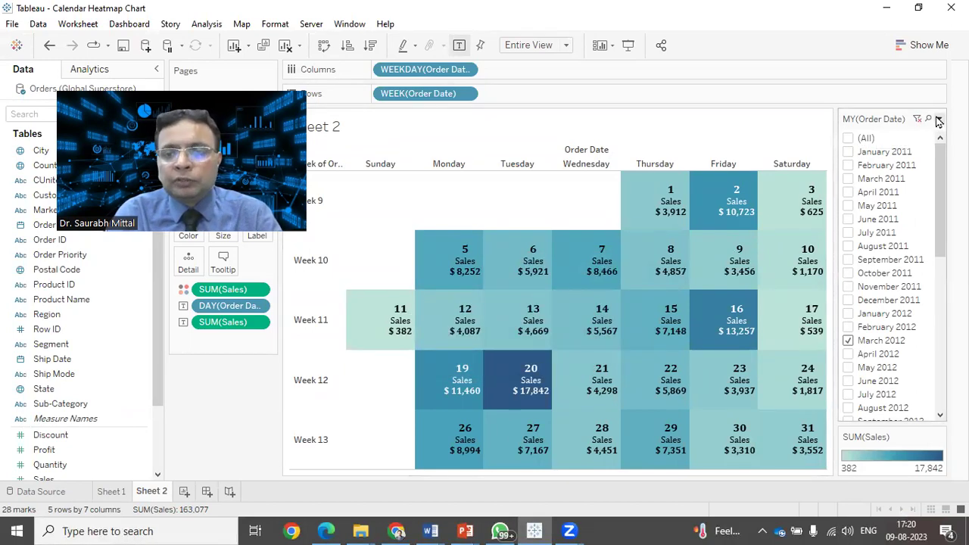
Step: Switch the MY(Order Date) filter to Single Value (dropdown), keeping March 2012 selected
left_click(940, 119)
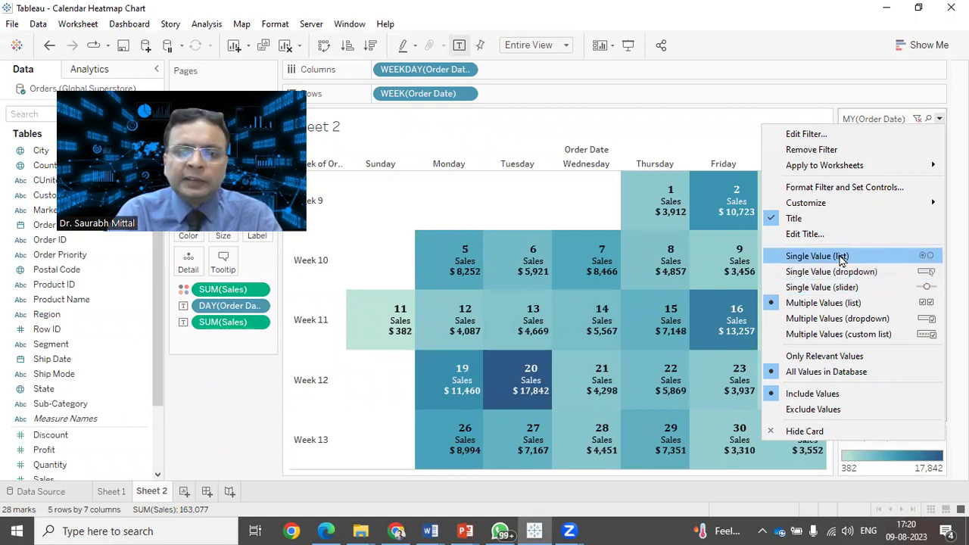
left_click(822, 257)
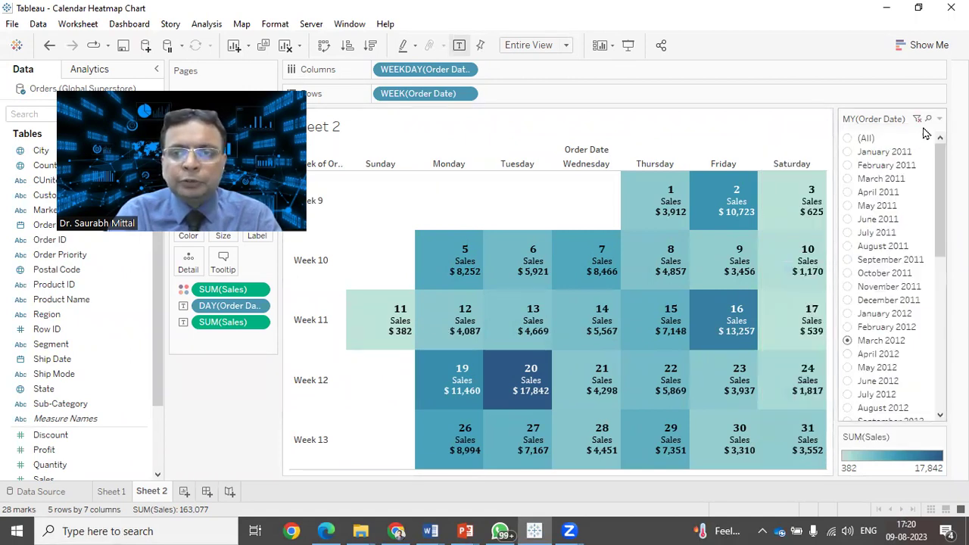
left_click(938, 119)
left_click(838, 273)
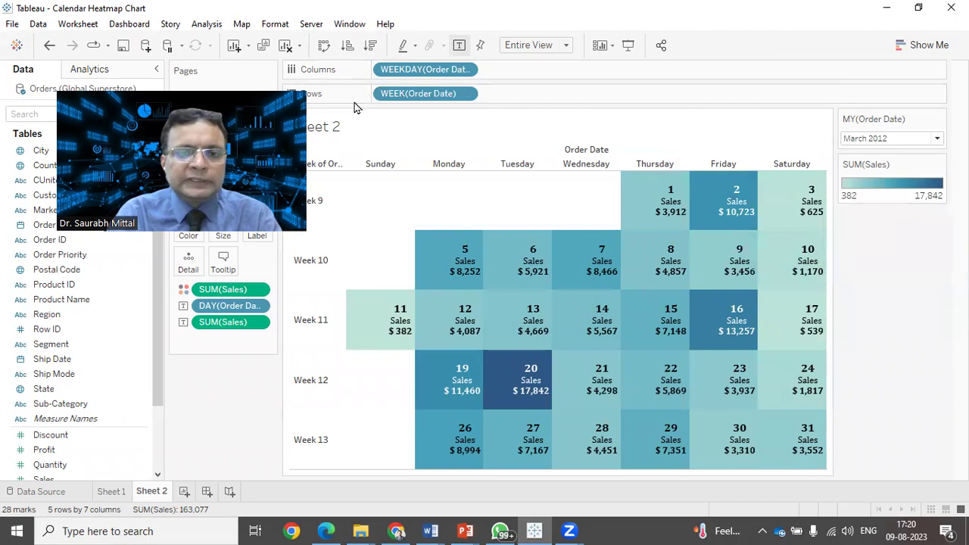
Step: In presentation mode, pick June 2011, then September 2011, and finally June 2012 from the month dropdown
left_click(628, 46)
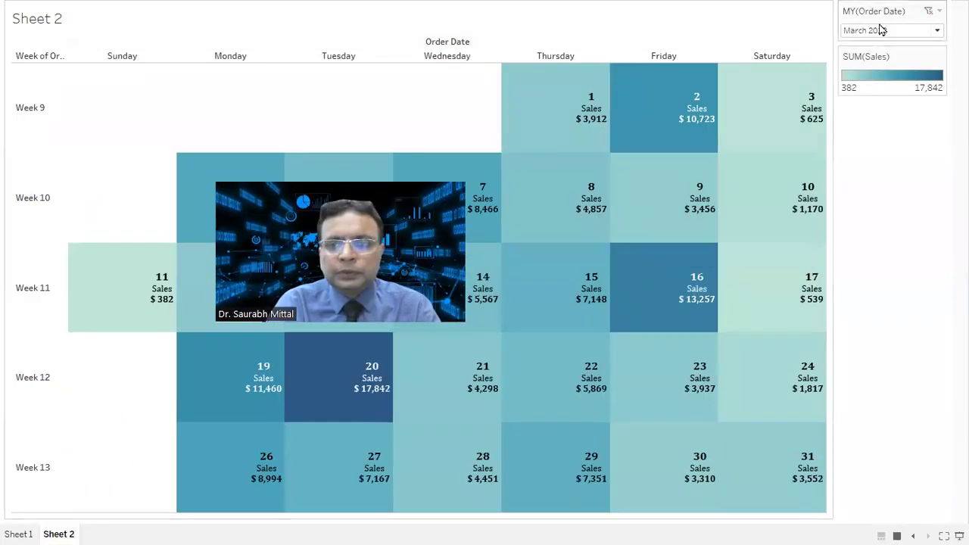
left_click(933, 34)
left_click(856, 144)
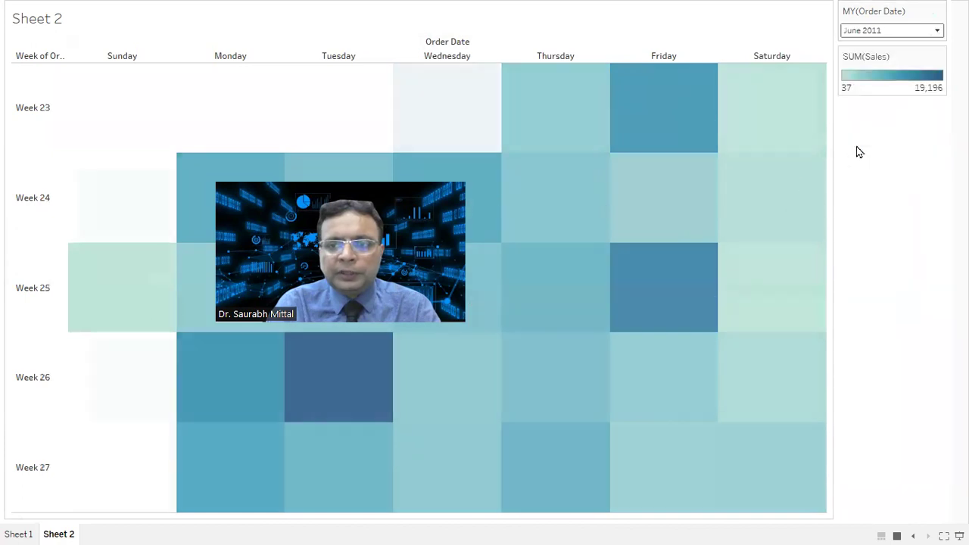
left_click(936, 31)
key("Escape")
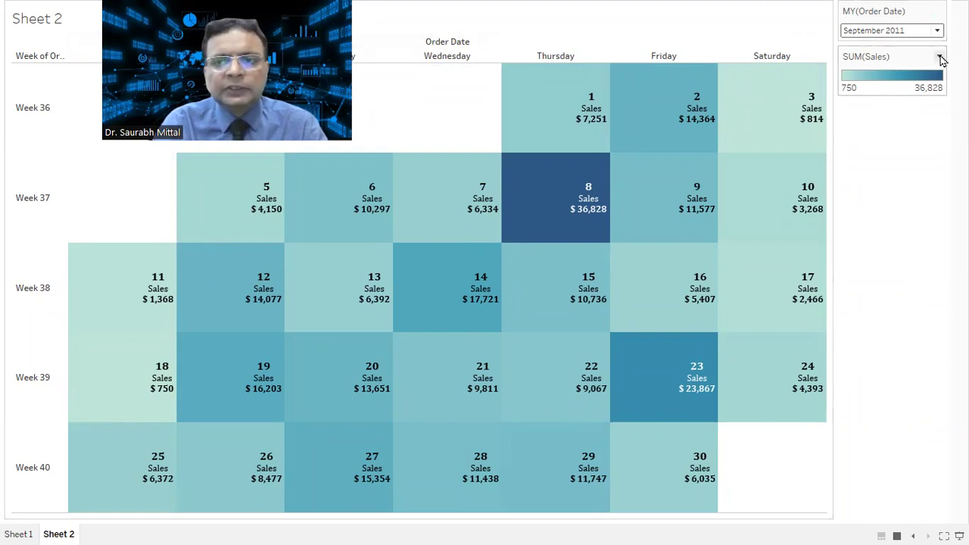
left_click(937, 31)
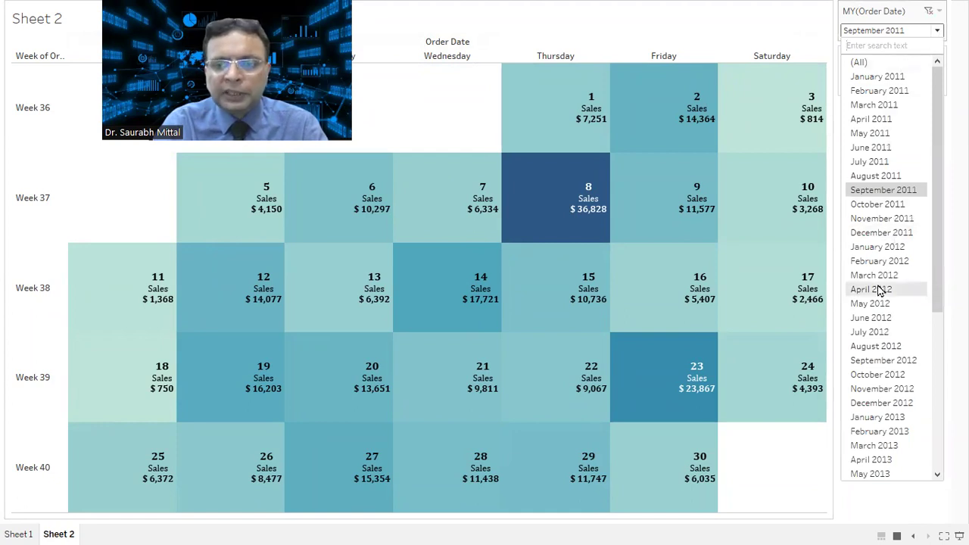
left_click(872, 317)
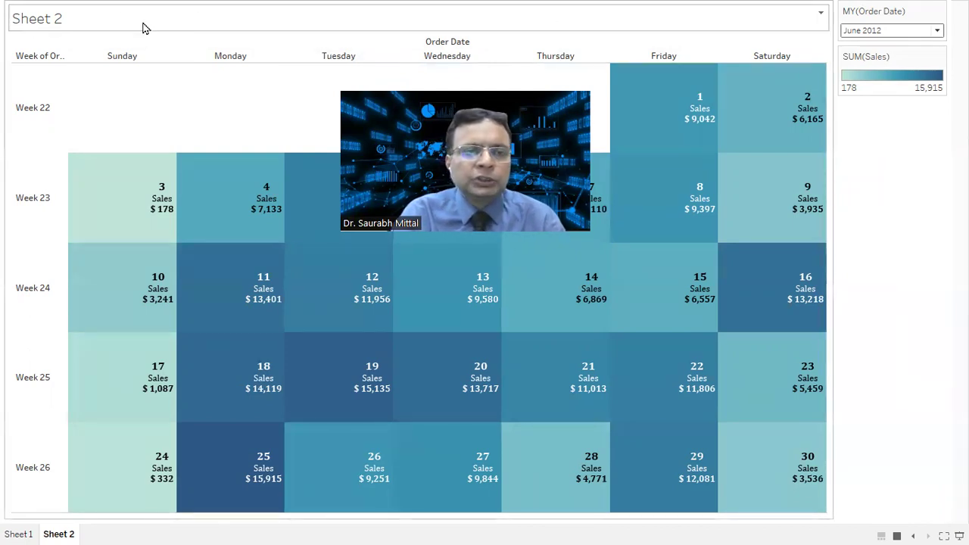
Step: Leave presentation mode and rename the Sheet 2 tab to 'Calendar Heatmap'
key("Escape")
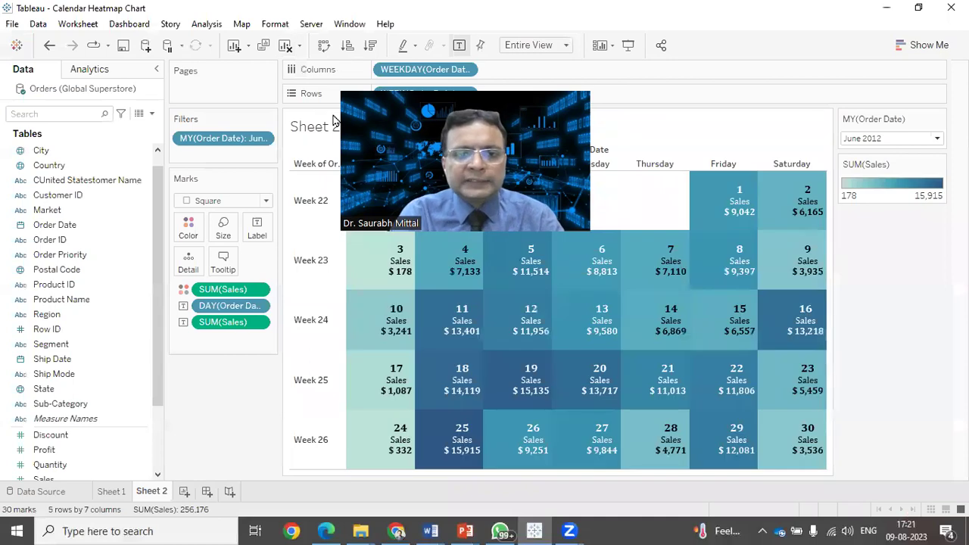
double_click(150, 490)
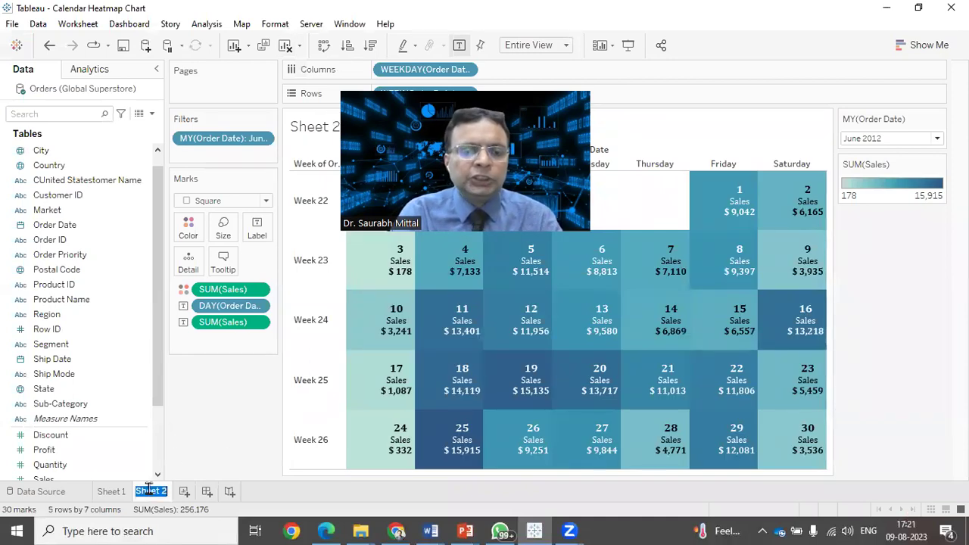
type("Heatmap")
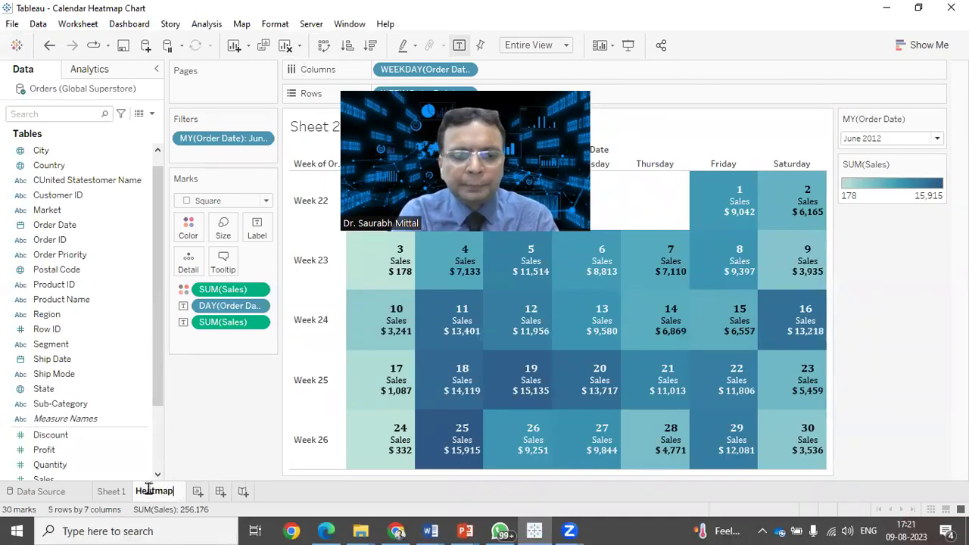
key("Home")
type("Calendar")
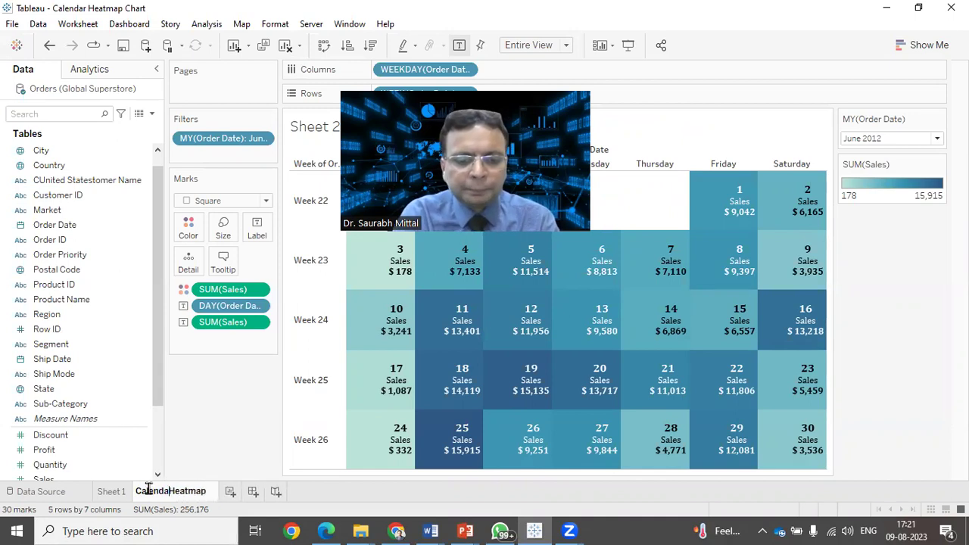
key("Return")
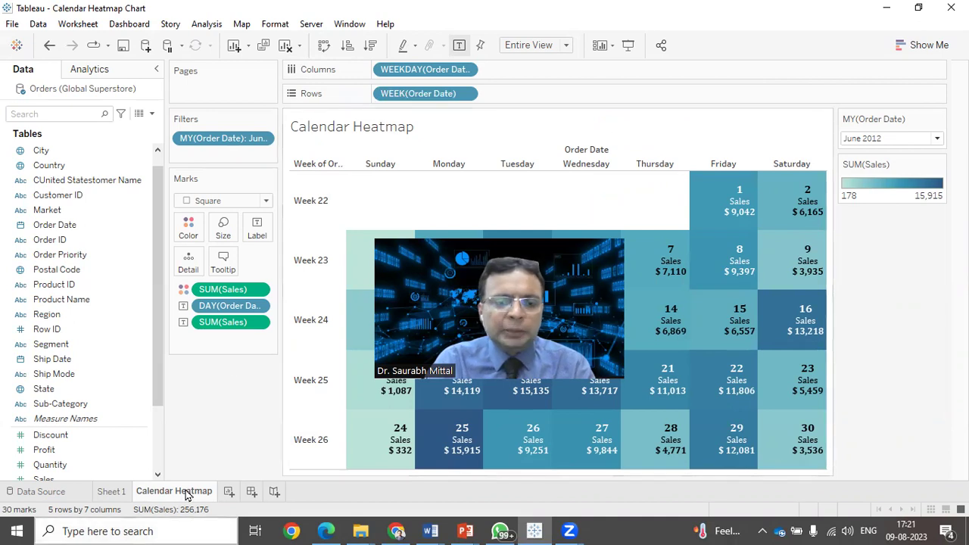
Step: Extend the title to '<Sheet Name>: <Data Source Name> <MY(Order Date)>' with the month field bold
double_click(428, 137)
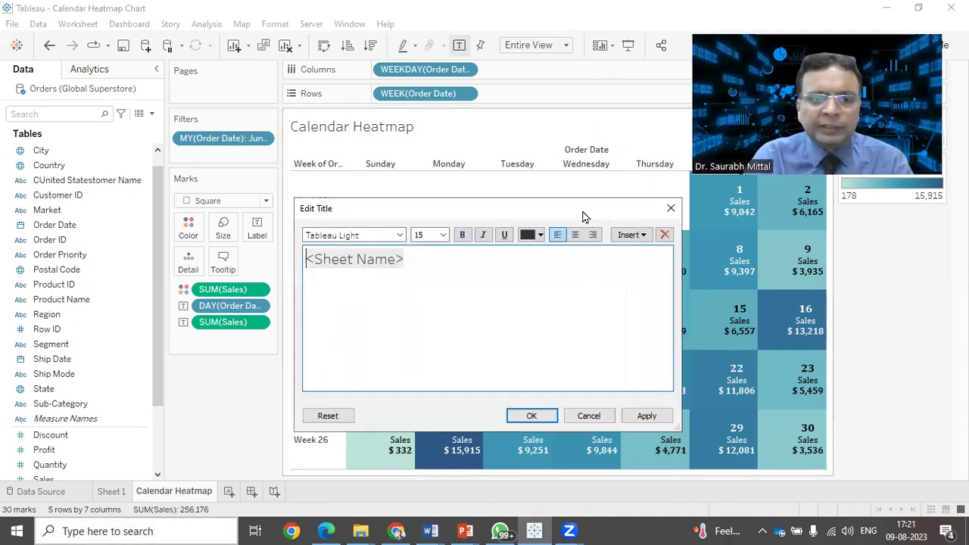
key("ctrl+a")
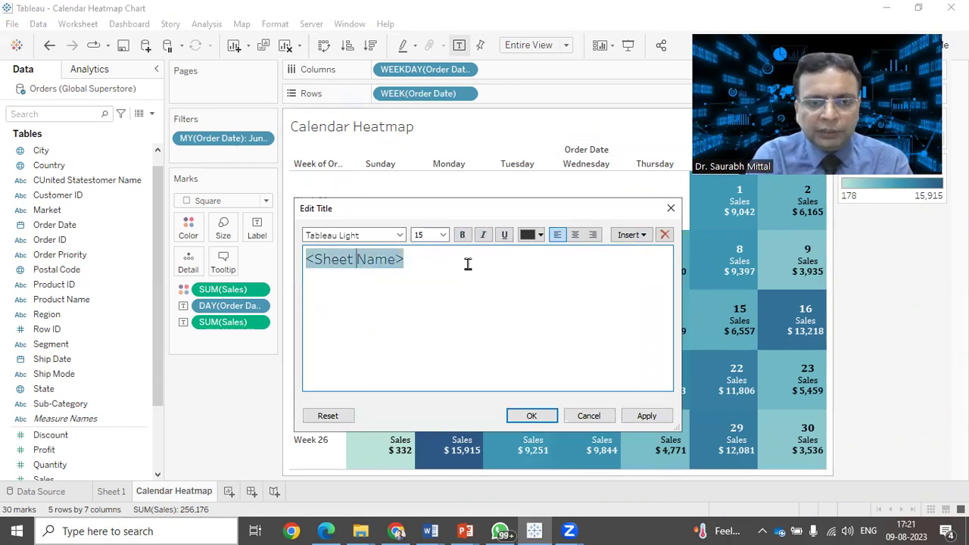
left_click(468, 263)
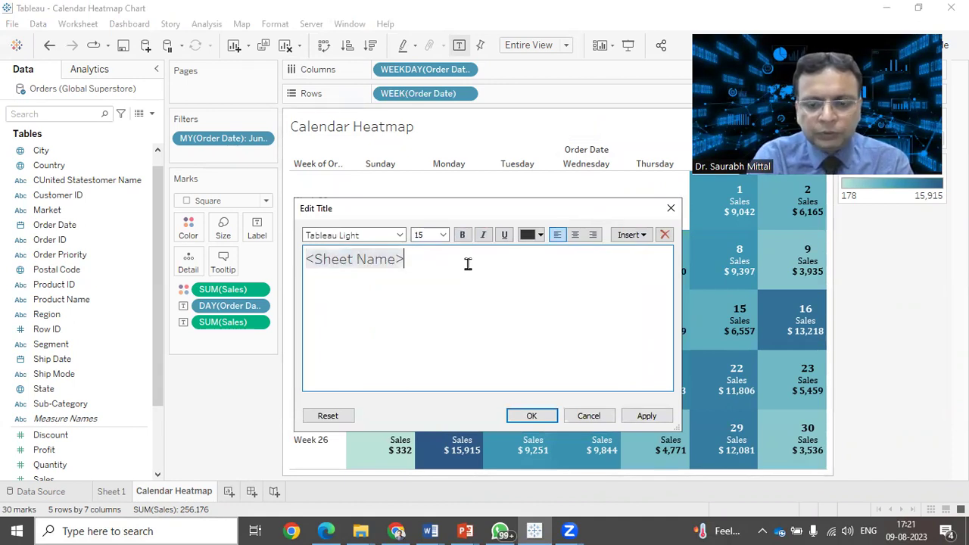
left_click(631, 235)
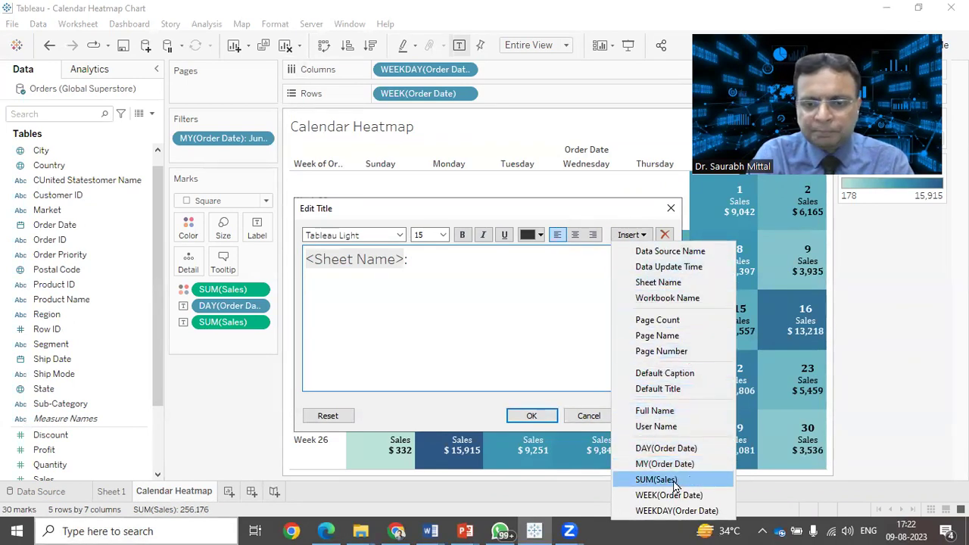
left_click(666, 250)
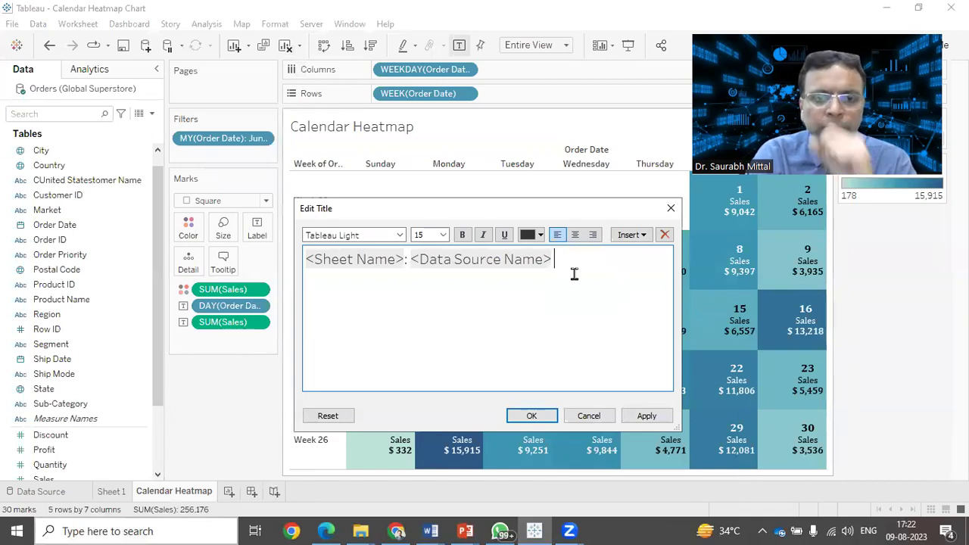
left_click(639, 237)
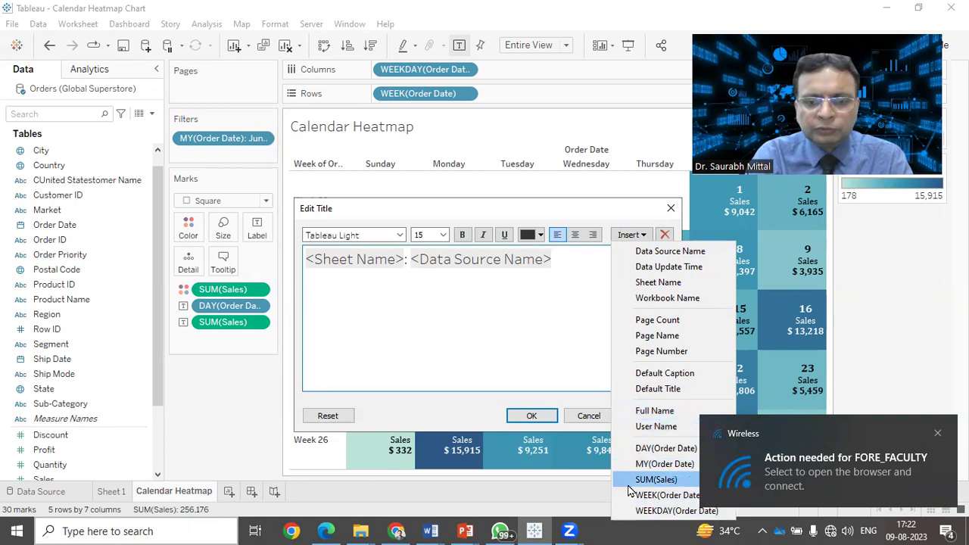
left_click(656, 464)
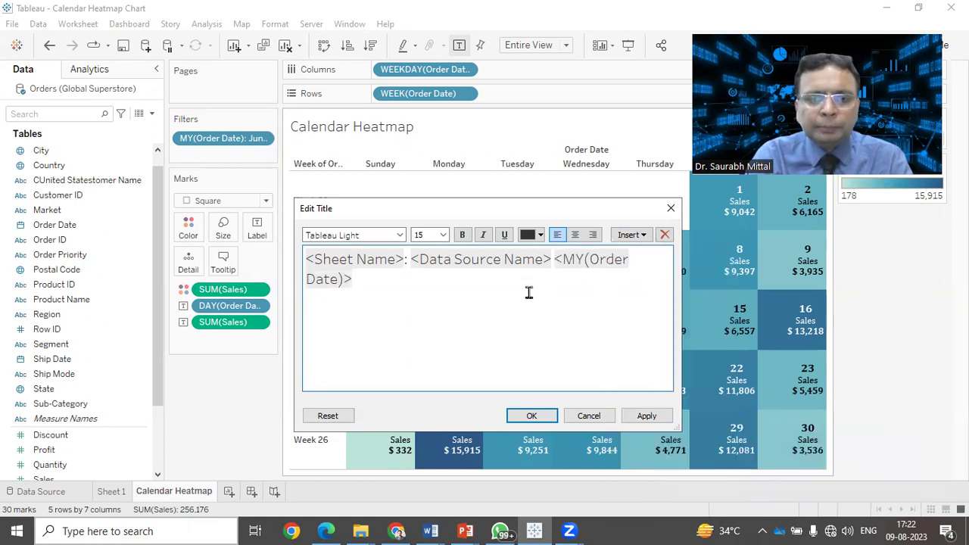
key("shift+Left")
key("shift+Left")
key("shift+Left")
key("shift+Left")
key("shift+Left")
key("shift+Left")
key("shift+Left")
key("shift+Left")
key("shift+Left")
key("shift+Left")
key("shift+Left")
key("shift+Left")
key("shift+Left")
key("shift+Left")
key("shift+Left")
key("shift+Left")
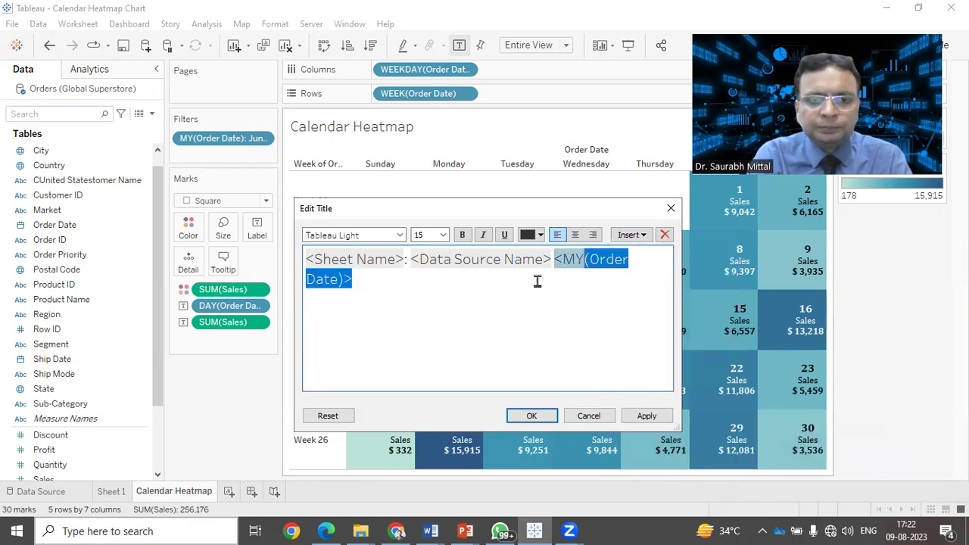
key("ctrl+b")
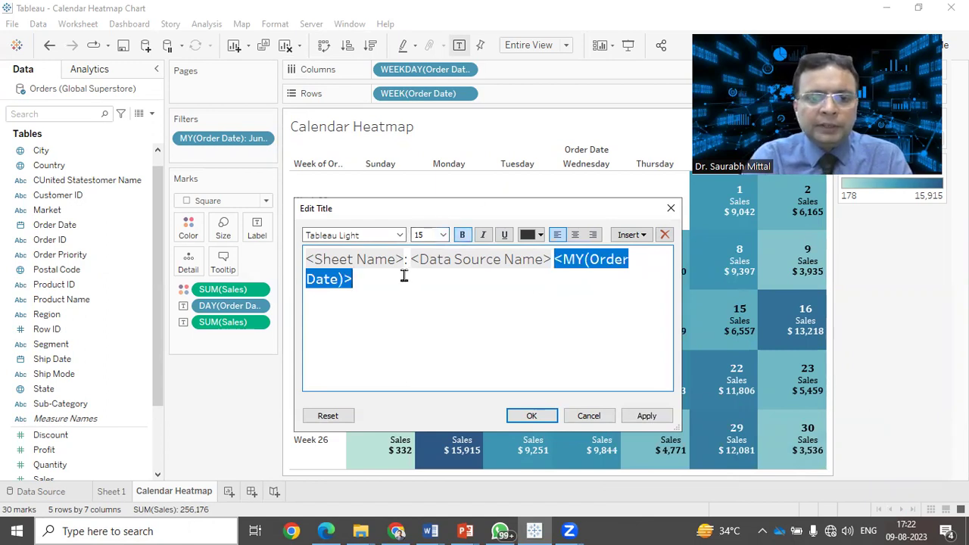
Step: Size the month-year title text to 16, centre the title, and apply it with OK
left_click(442, 235)
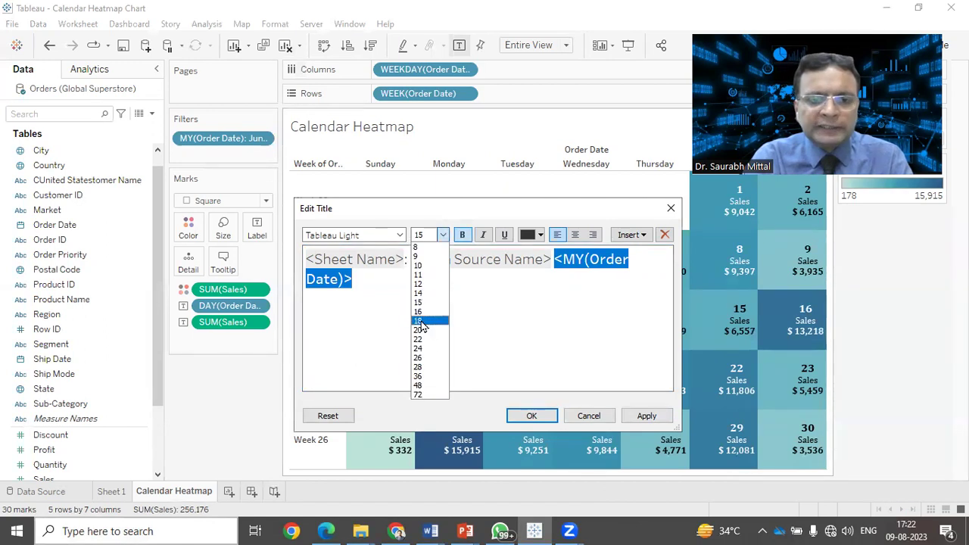
left_click(457, 239)
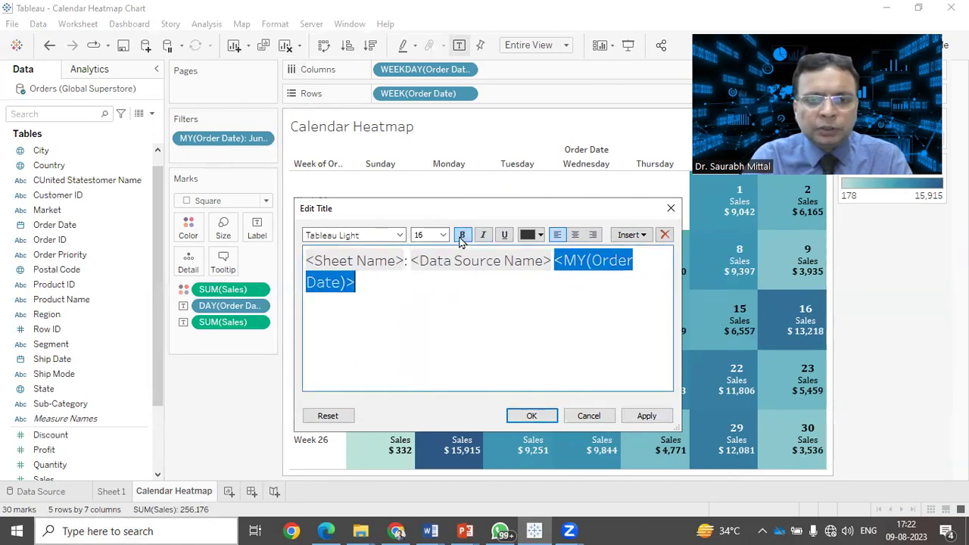
left_click(459, 239)
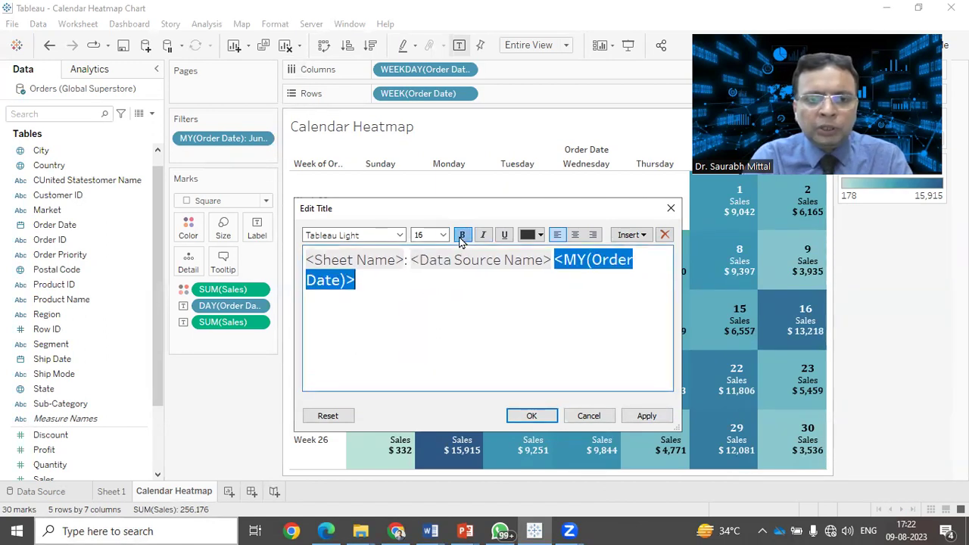
left_click(574, 237)
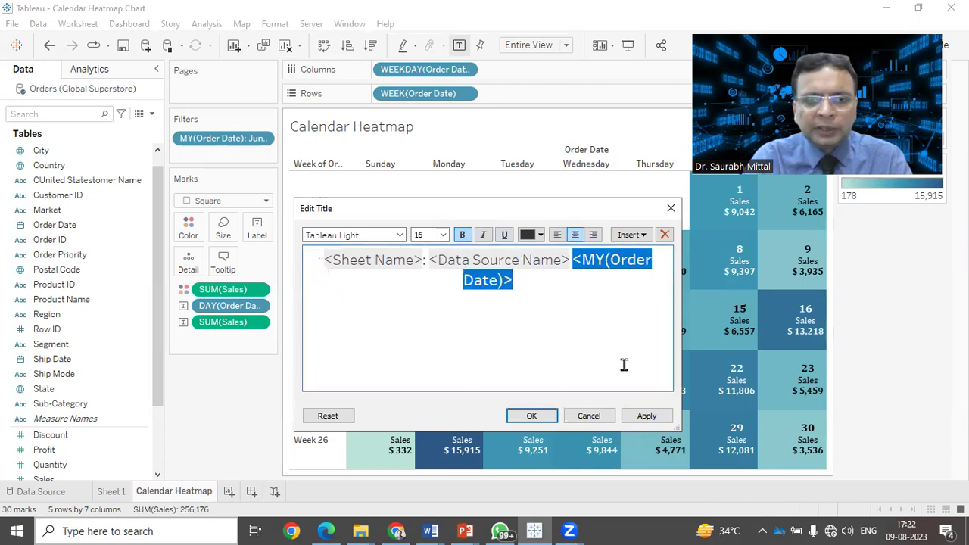
left_click(540, 235)
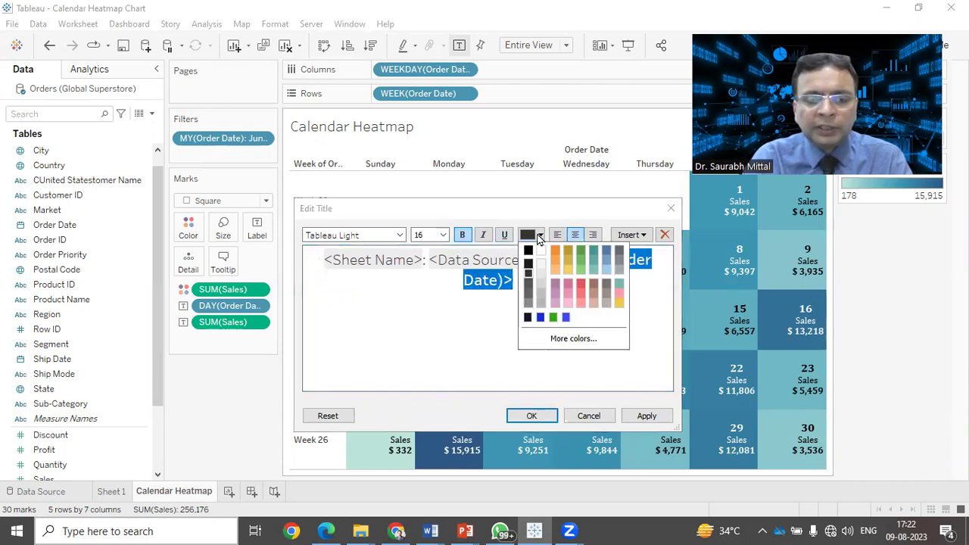
left_click(440, 358)
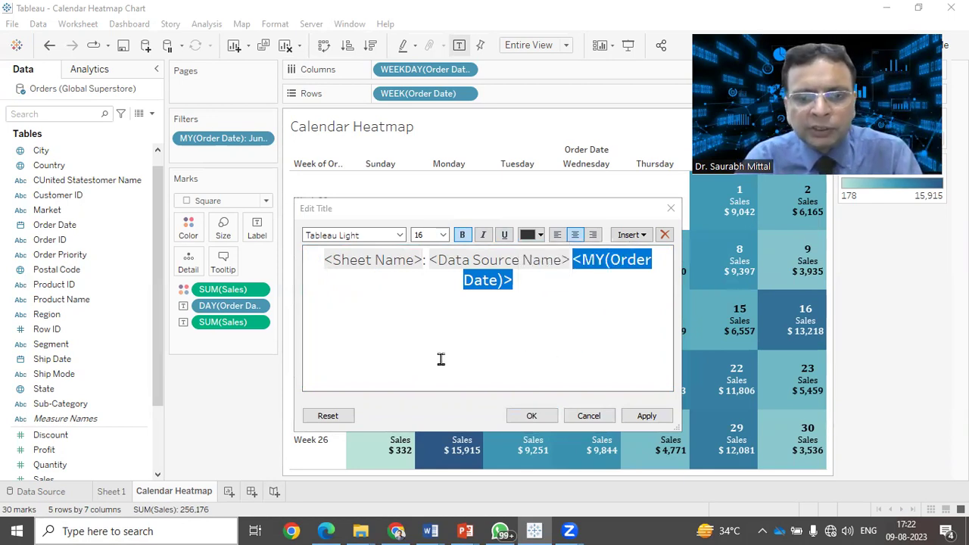
left_click(522, 415)
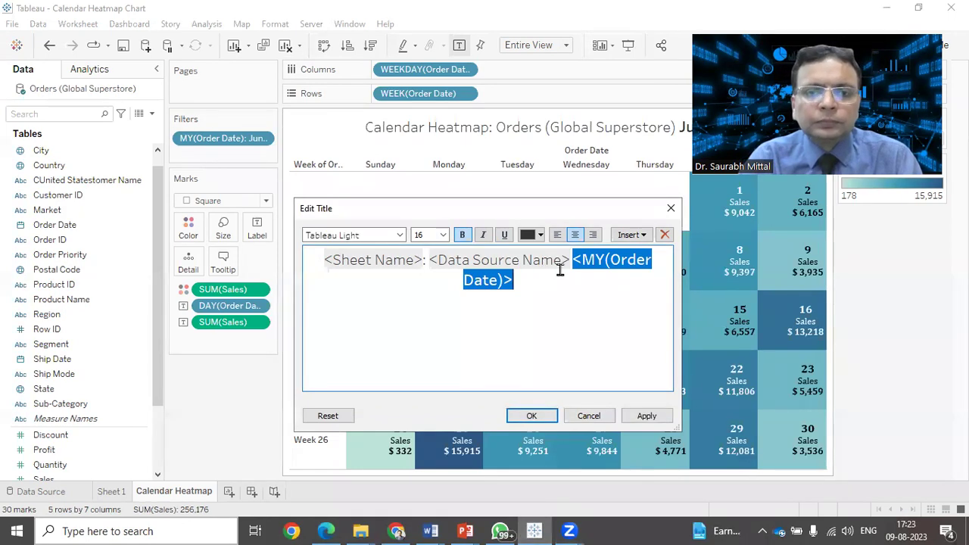
left_click(644, 424)
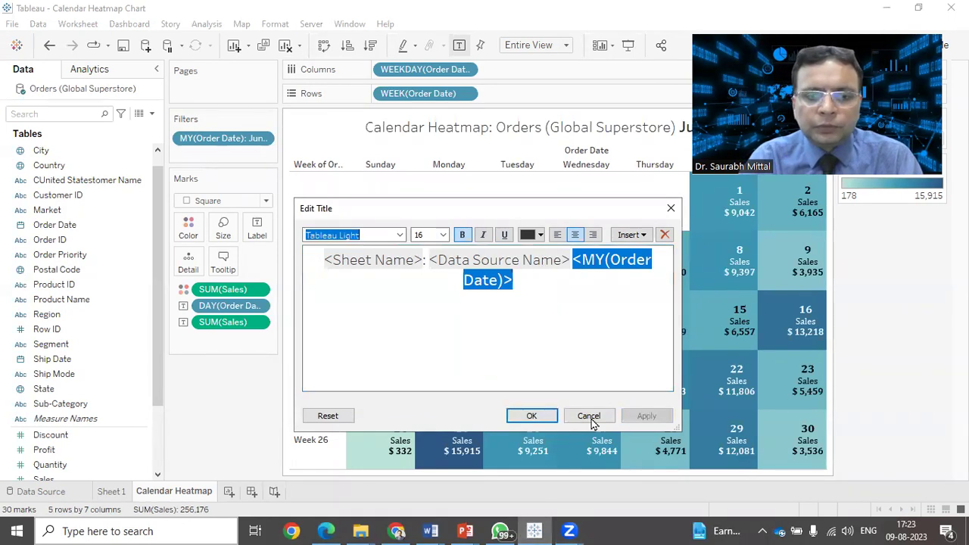
Step: Confirm the title, then view the heatmap full screen filtered to January 2012
left_click(530, 417)
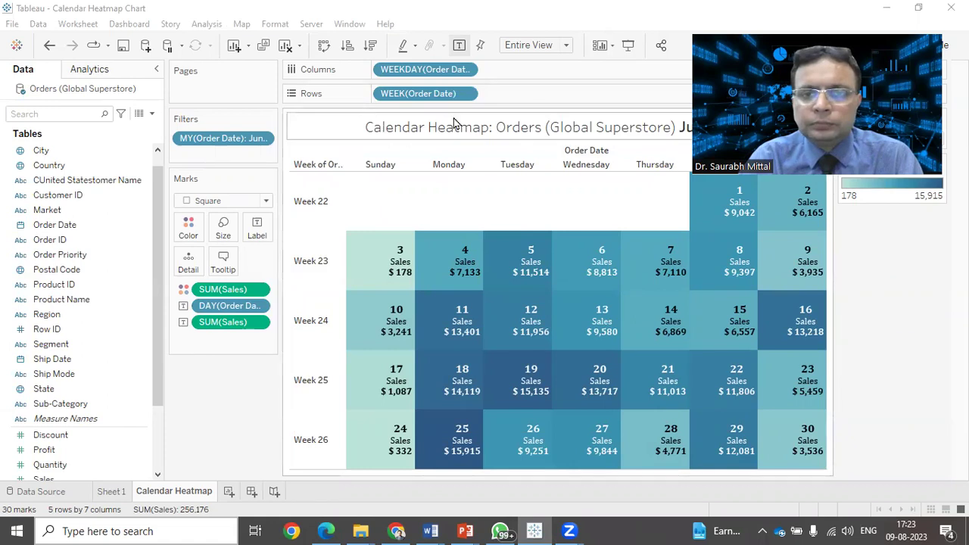
left_click(628, 46)
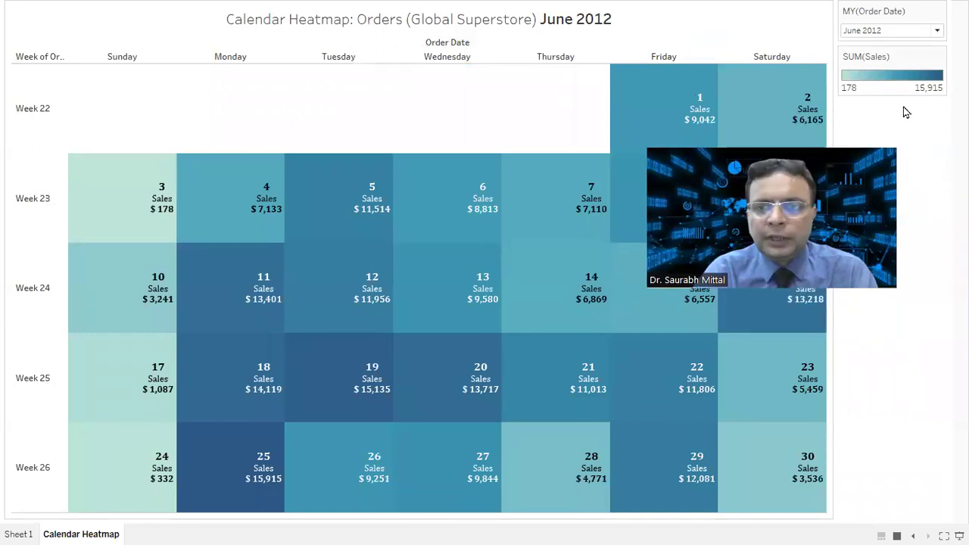
left_click(937, 30)
left_click(908, 246)
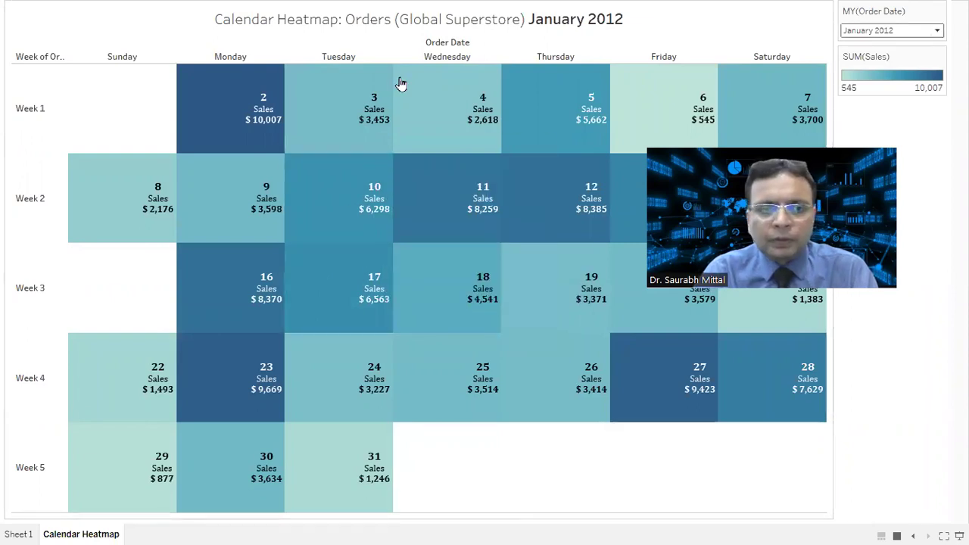
mouse_move(367, 70)
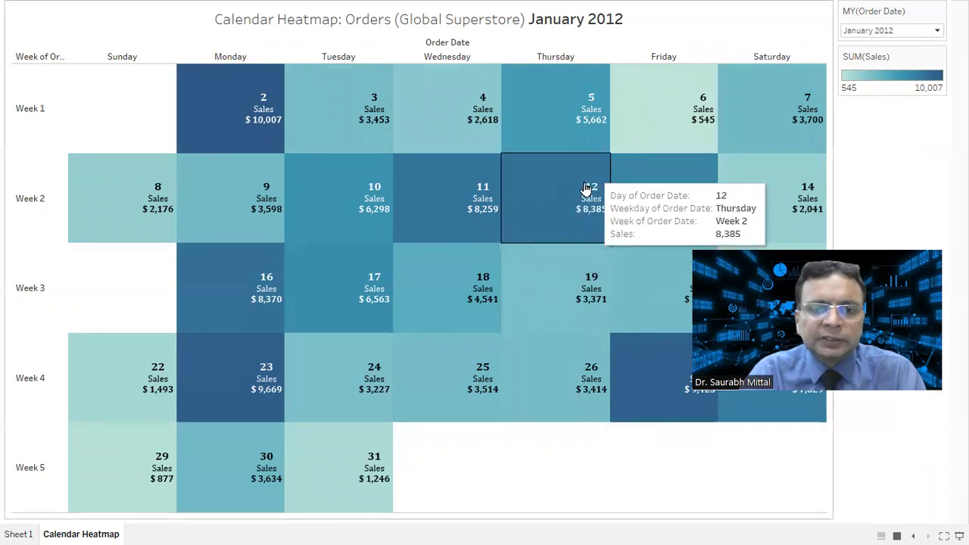
mouse_move(687, 209)
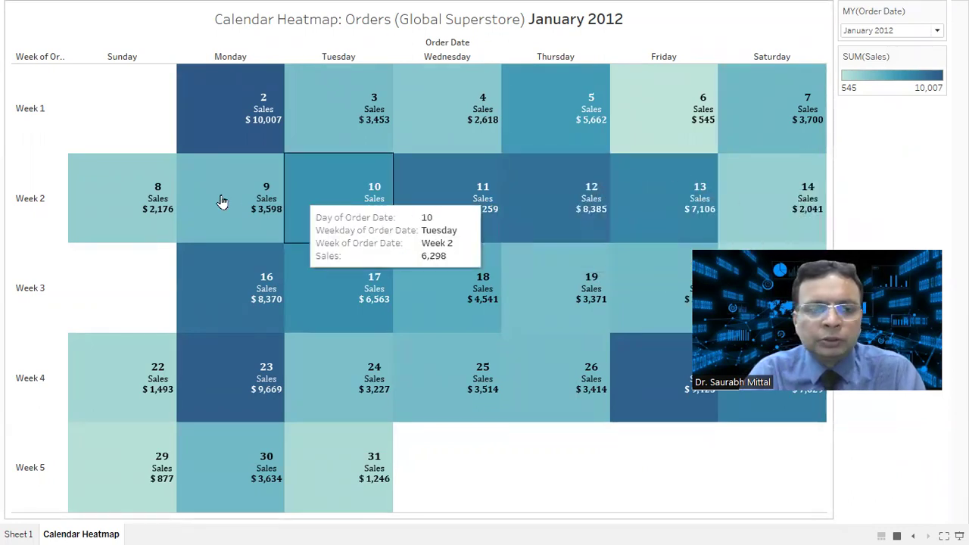
mouse_move(651, 424)
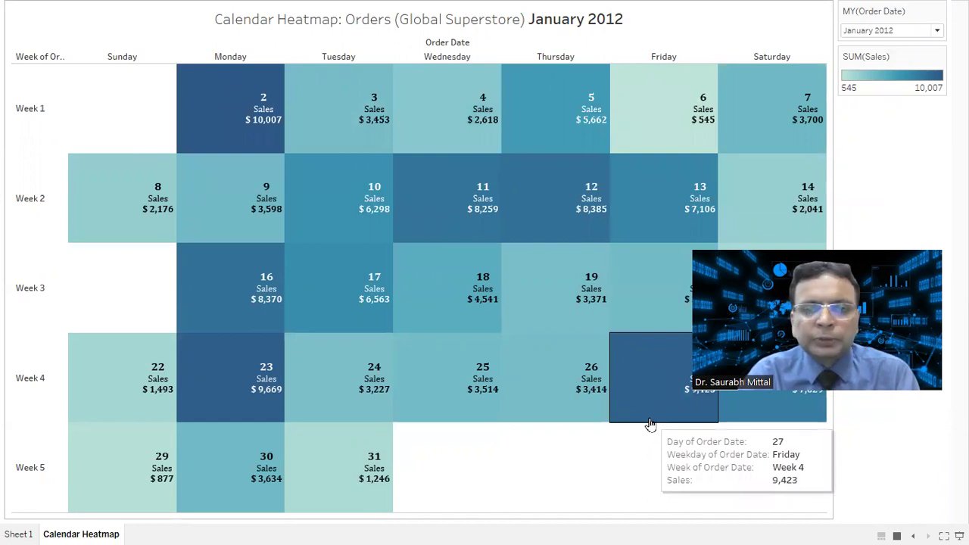
Step: Switch to the PowerPoint Slide Show window with Alt+Tab
key("alt+Tab")
key("alt+Tab")
key("alt+Tab")
key("alt+Tab")
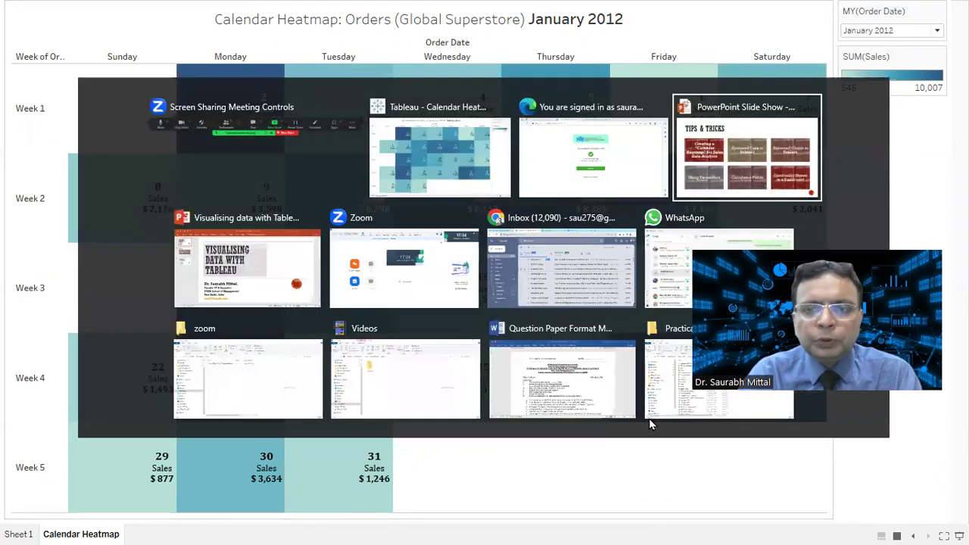